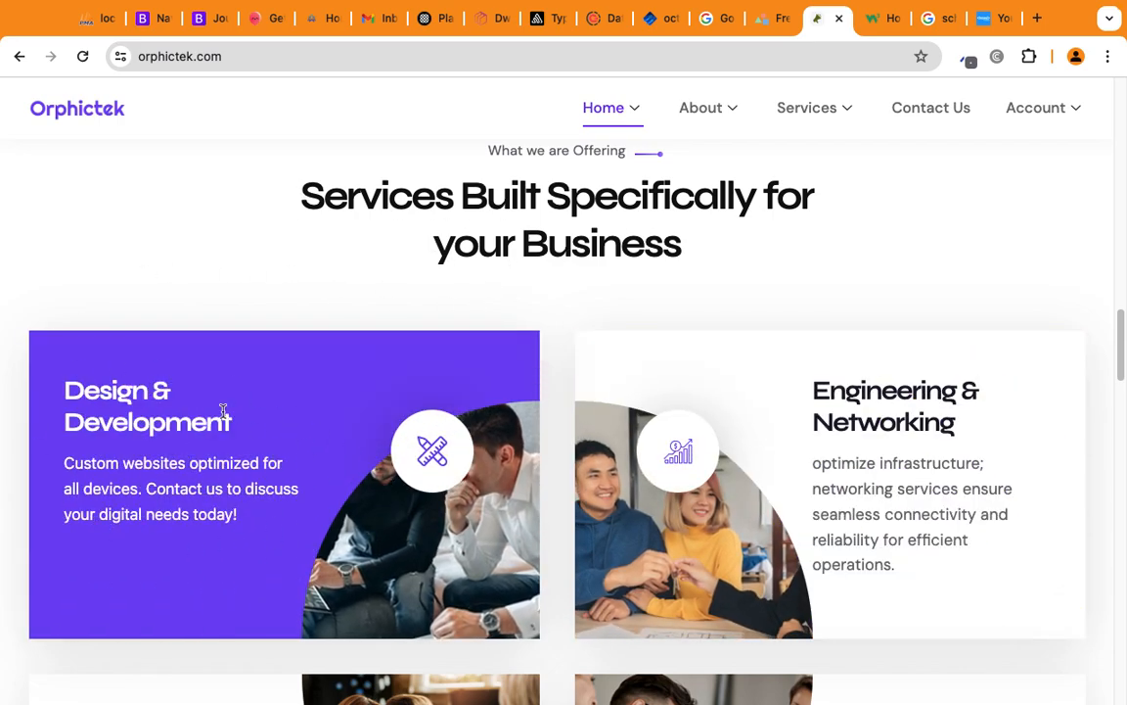
Browse the Orphictek services cards in Chrome, then switch to the macOS desktop.
scroll(665, 375, "up", 1)
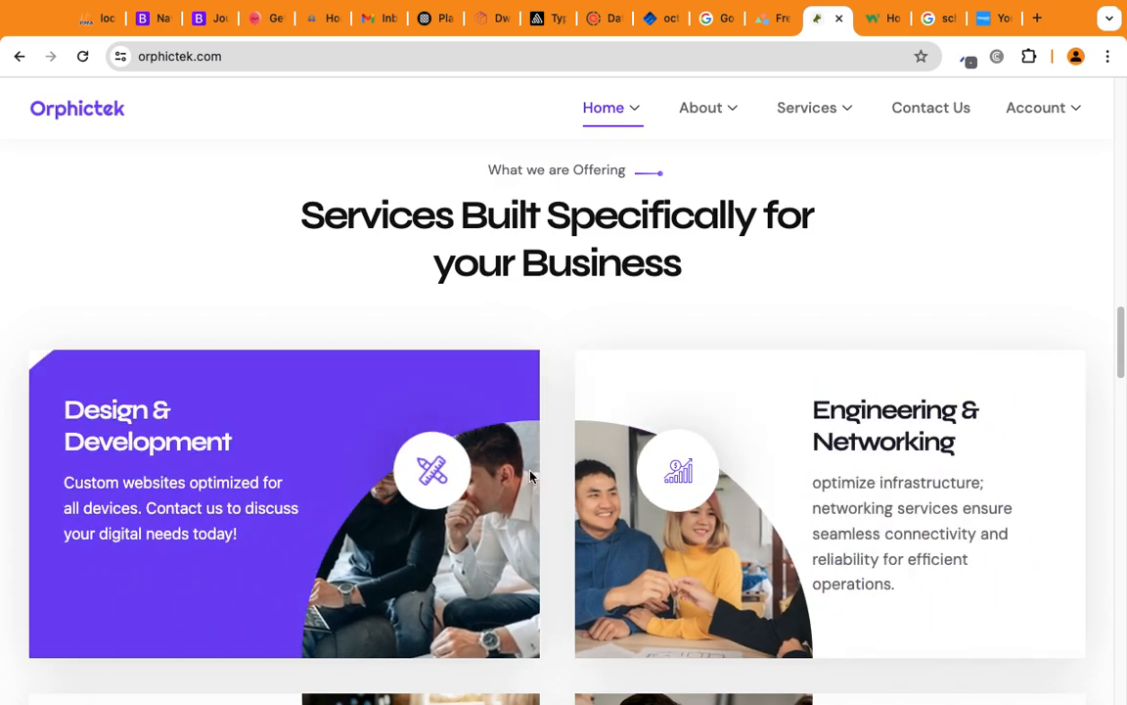
scroll(490, 426, "down", 3)
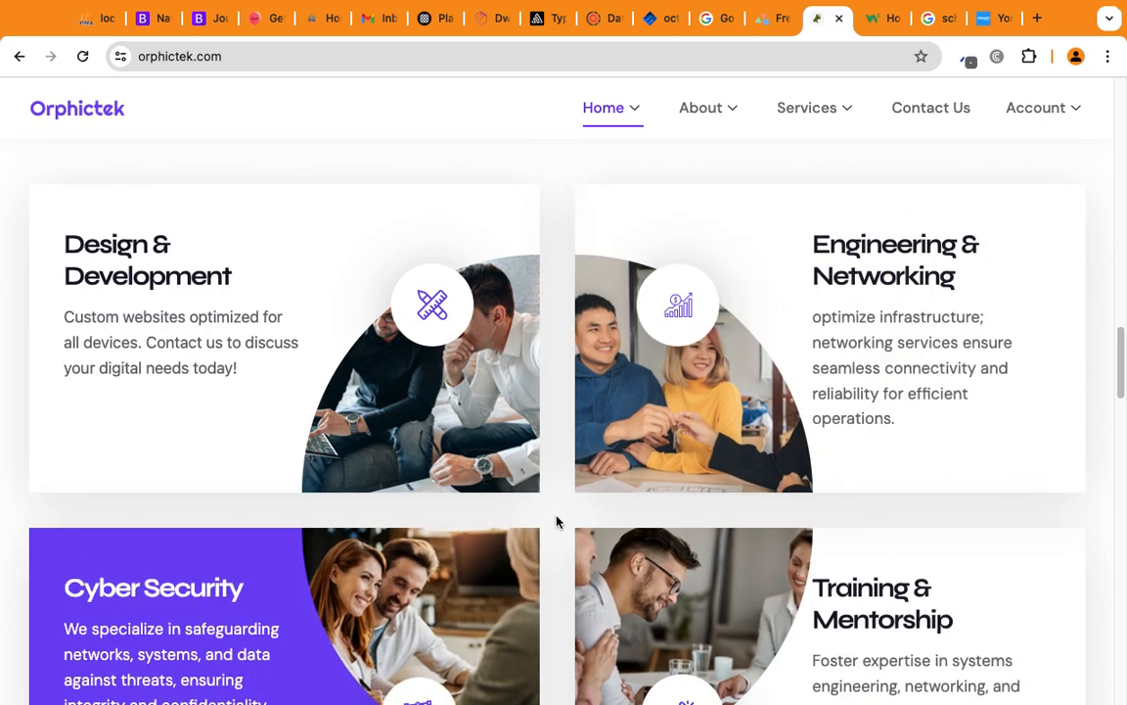
scroll(577, 518, "down", 3)
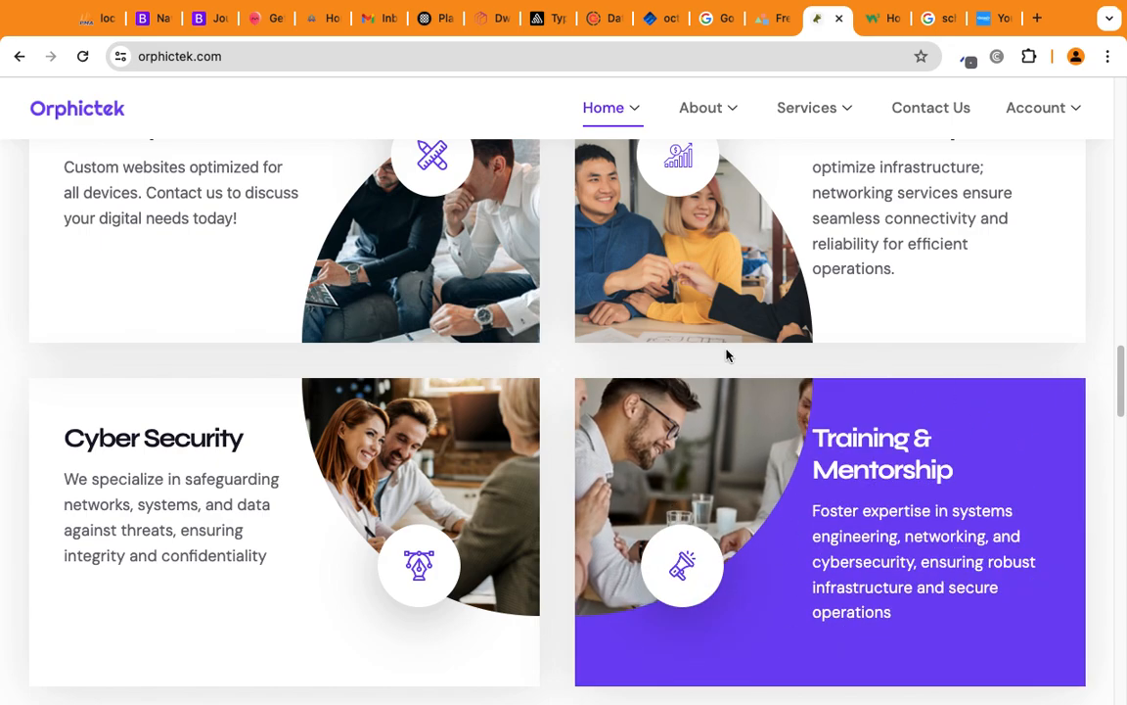
scroll(579, 460, "up", 1)
scroll(580, 460, "up", 1)
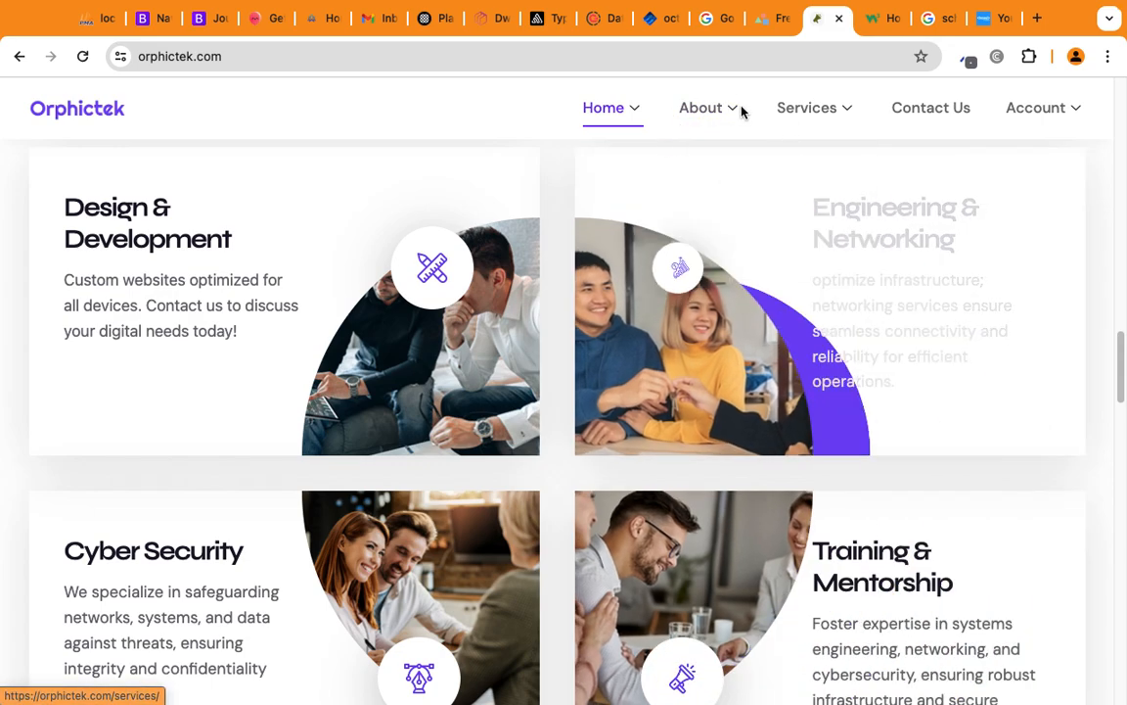
mouse_move(724, 110)
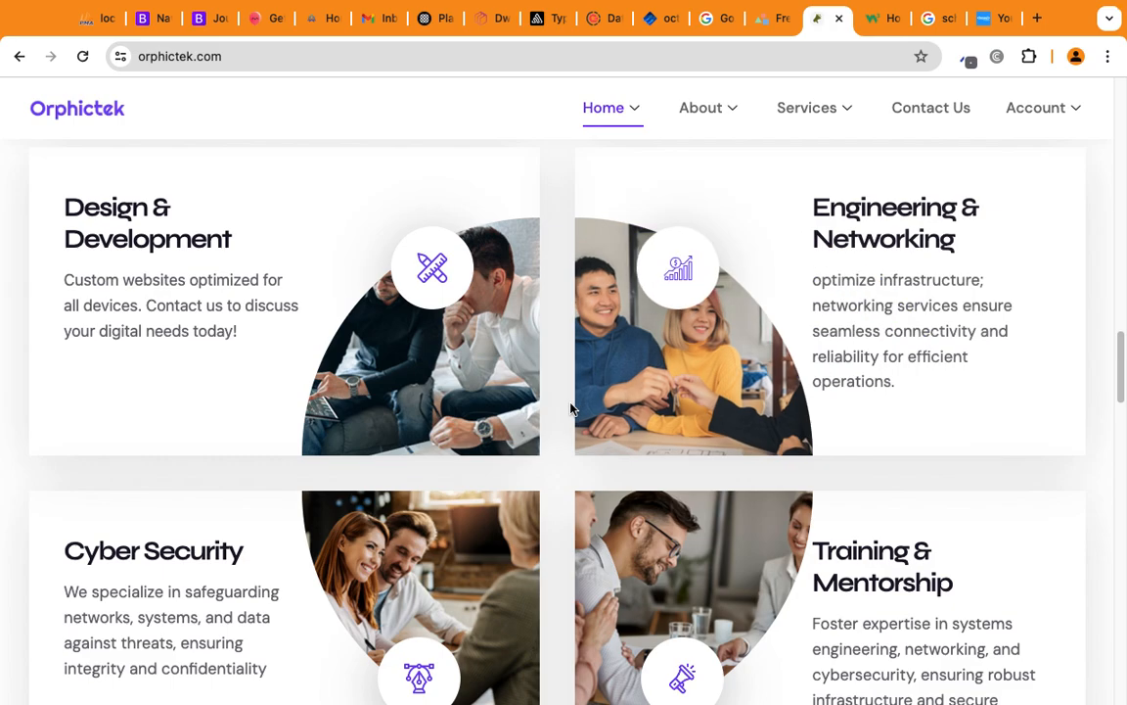
key("super+Tab")
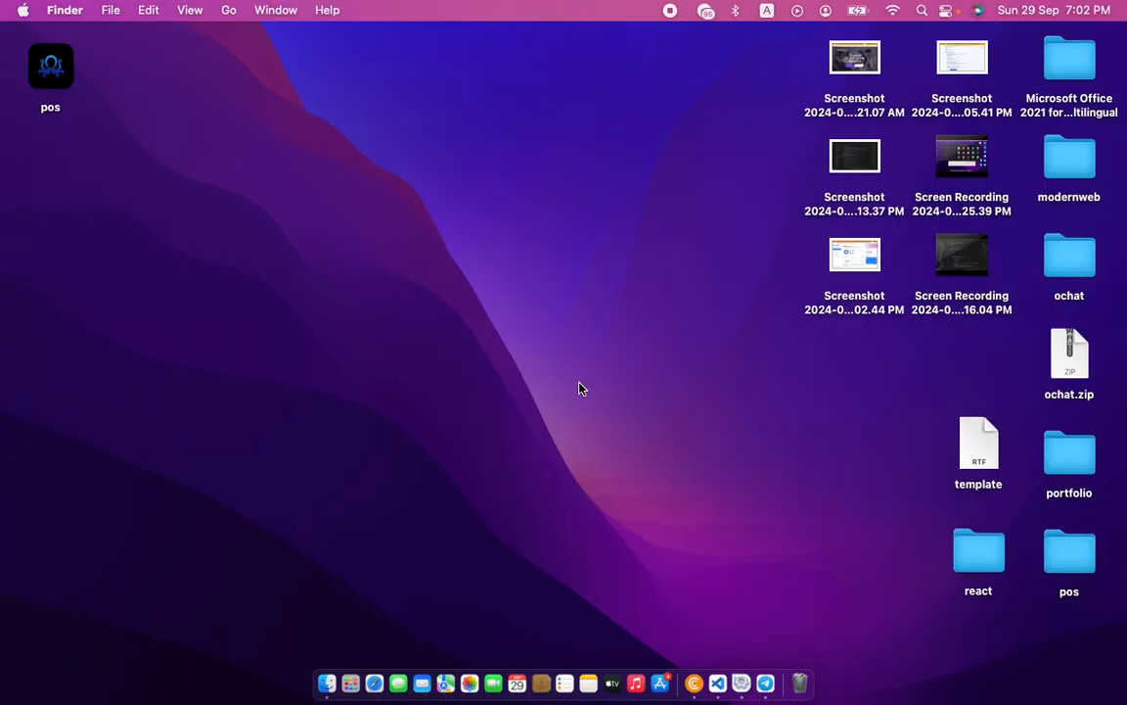
Launch octoPOS from the desktop pos icon and go to the Customers page.
double_click(47, 63)
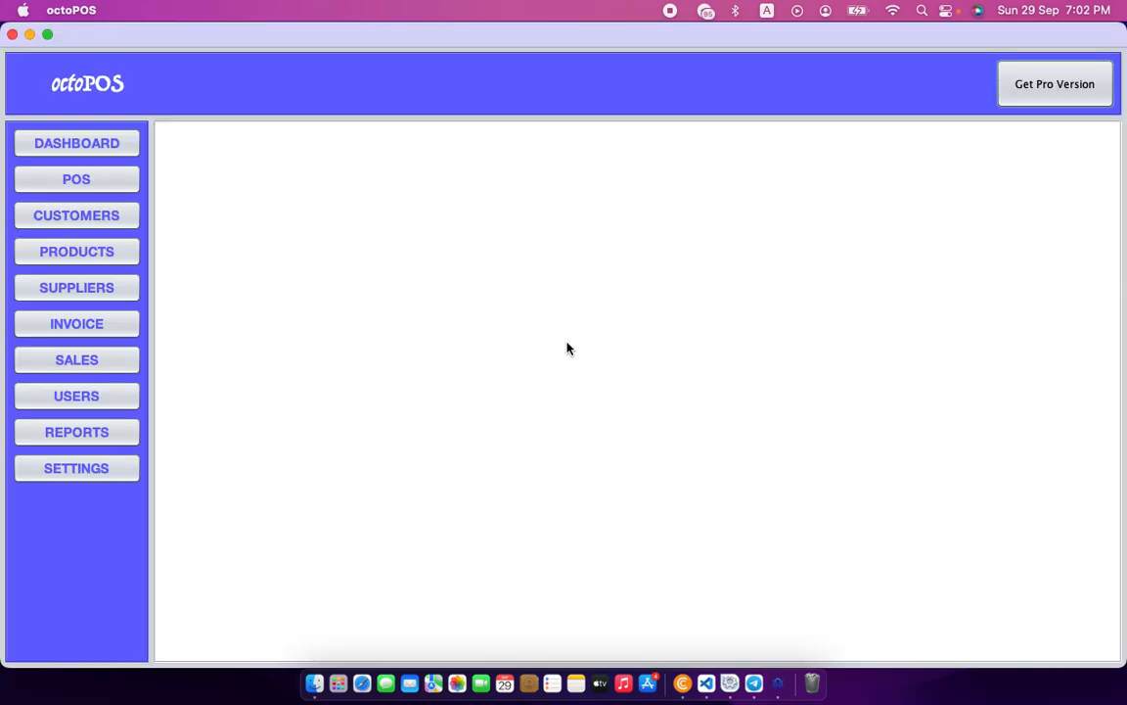
left_click(93, 221)
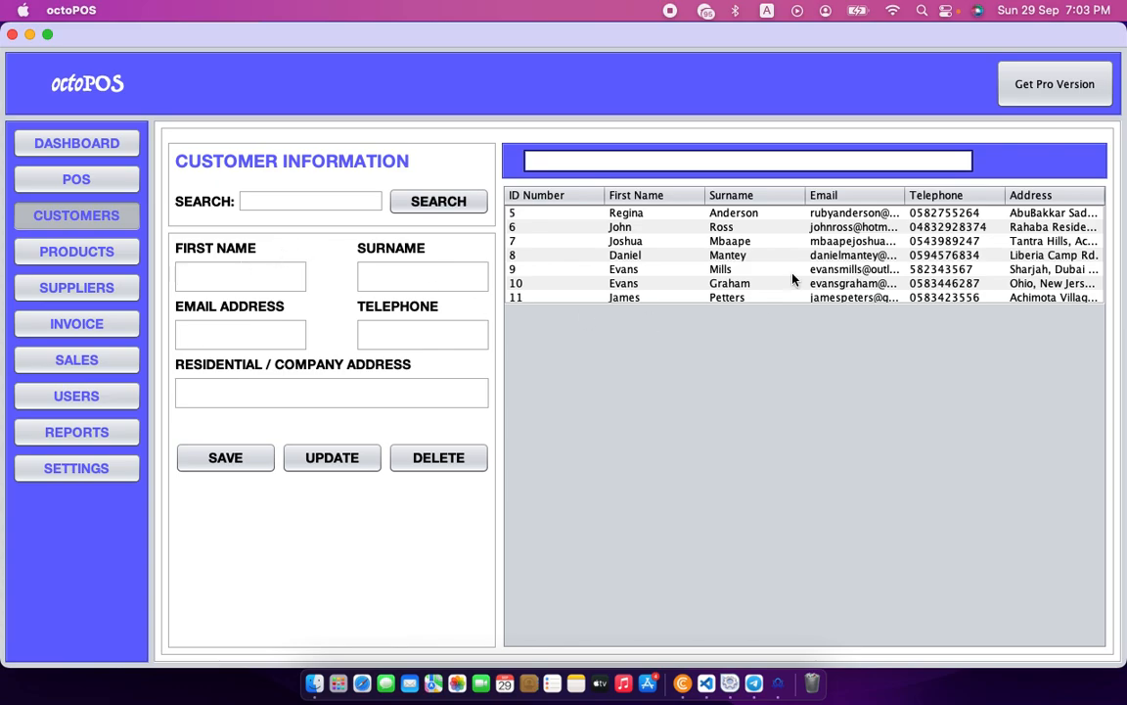
Enter the new customer's first name, surname, email address and telephone number.
left_click(192, 284)
key("Tab")
key("Tab")
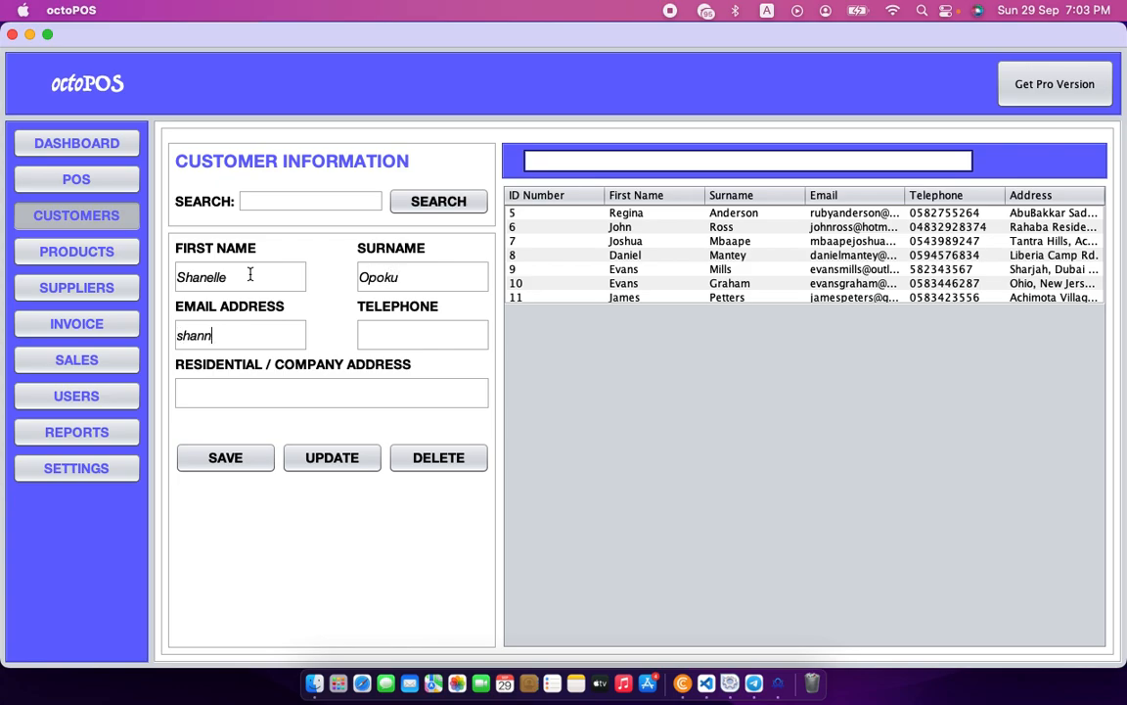
key("Tab")
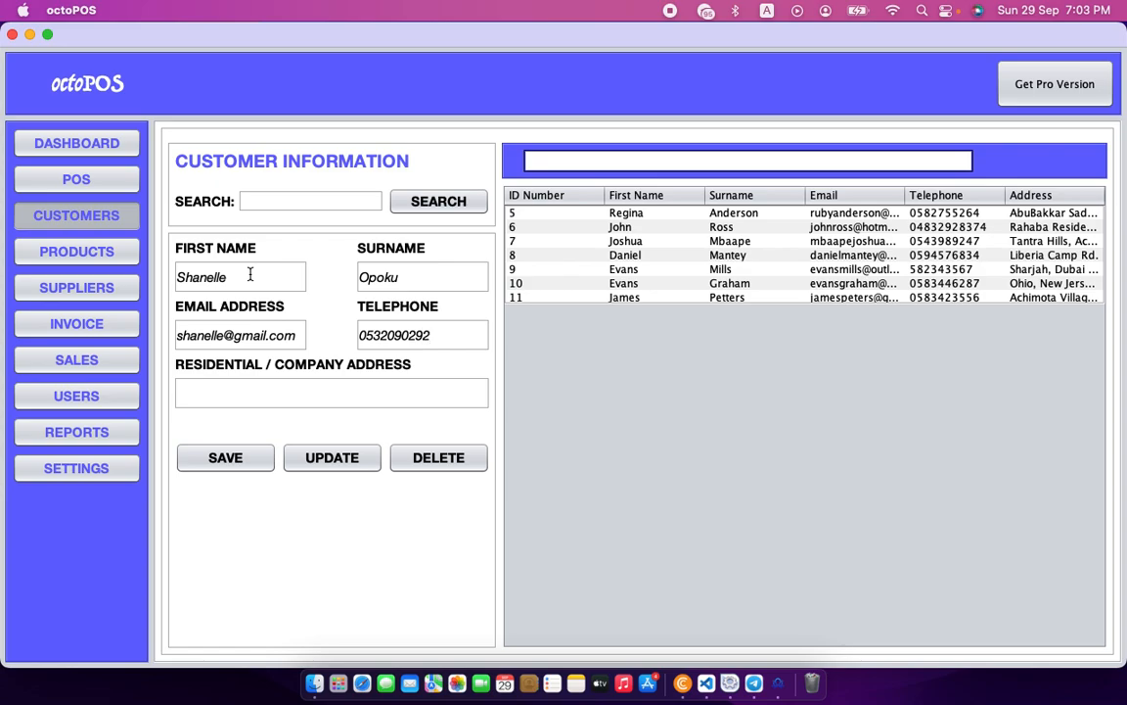
Add the customer's city and country address and save the record as ID 12.
left_click(313, 388)
type("Accra, Ghana")
left_click(204, 464)
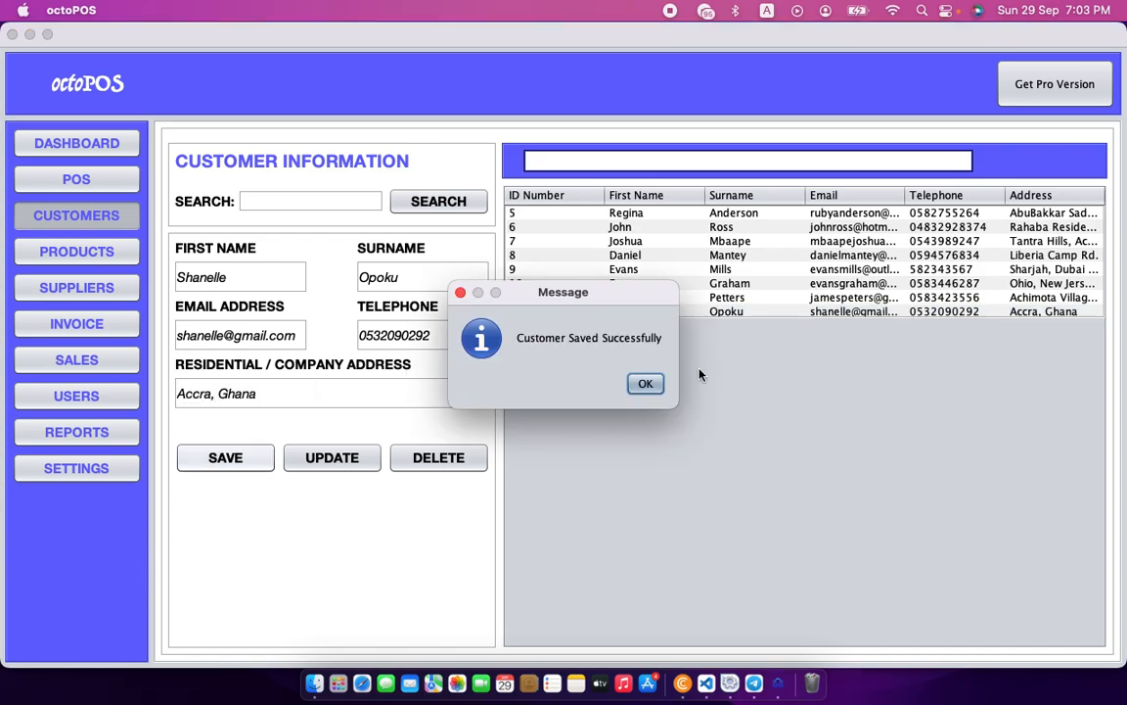
left_click(645, 382)
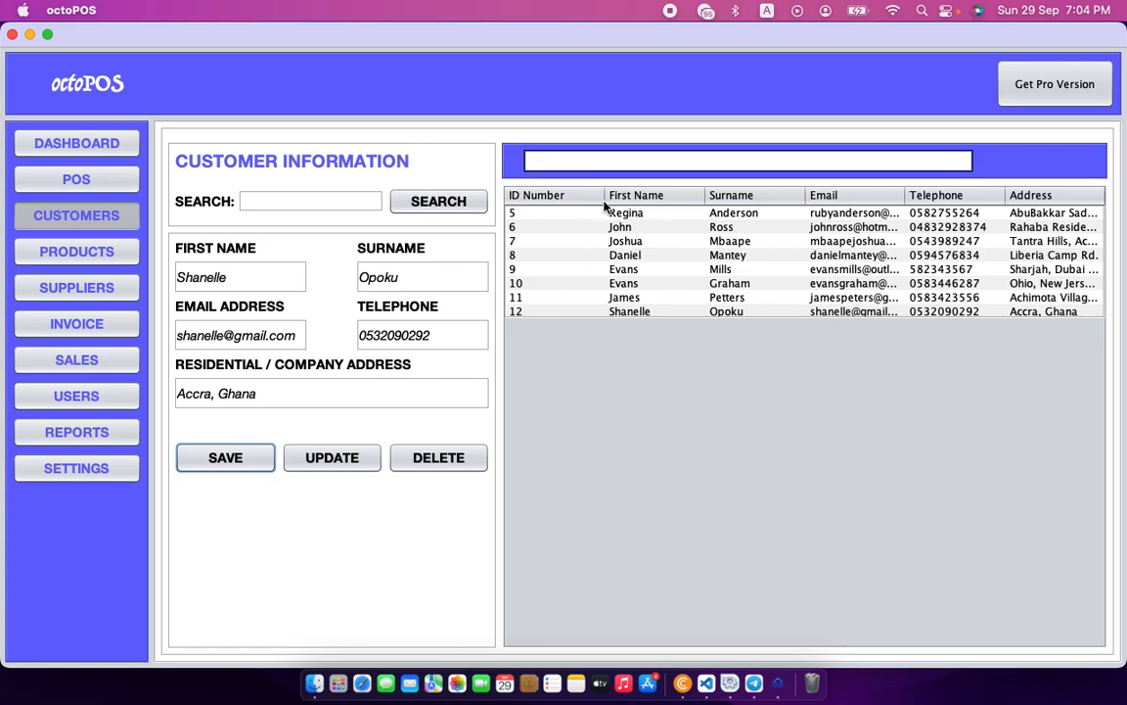
Load customer 8, replace its surname with the new one, and save the update.
left_click(645, 245)
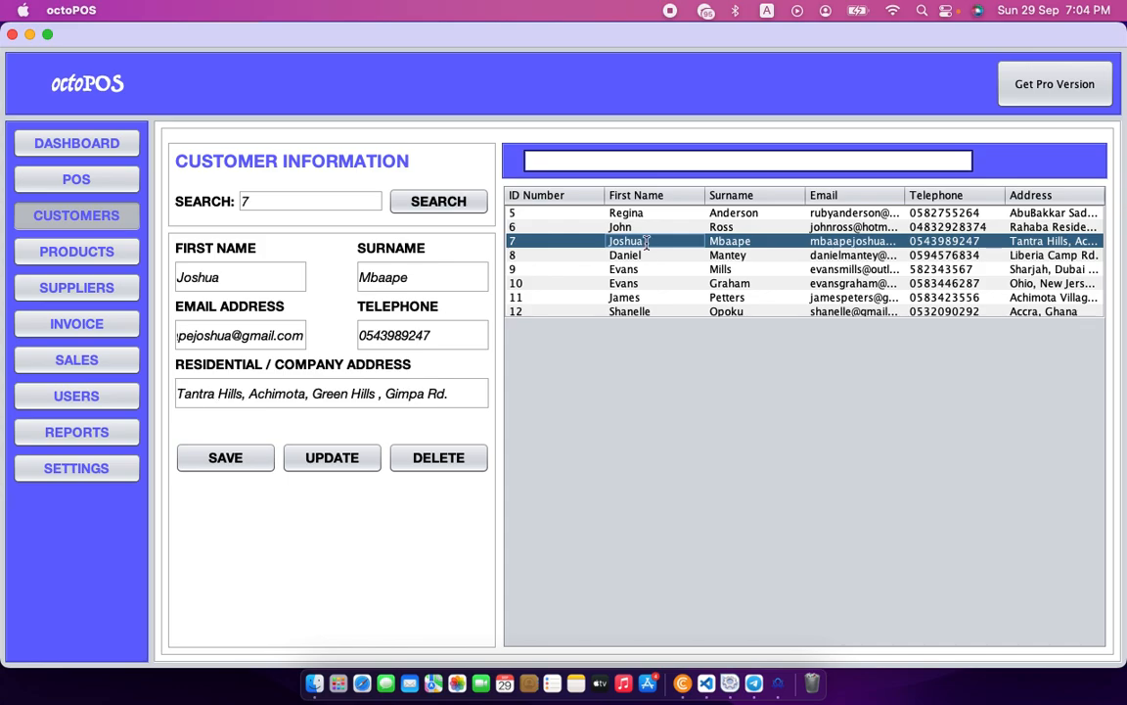
left_click(594, 256)
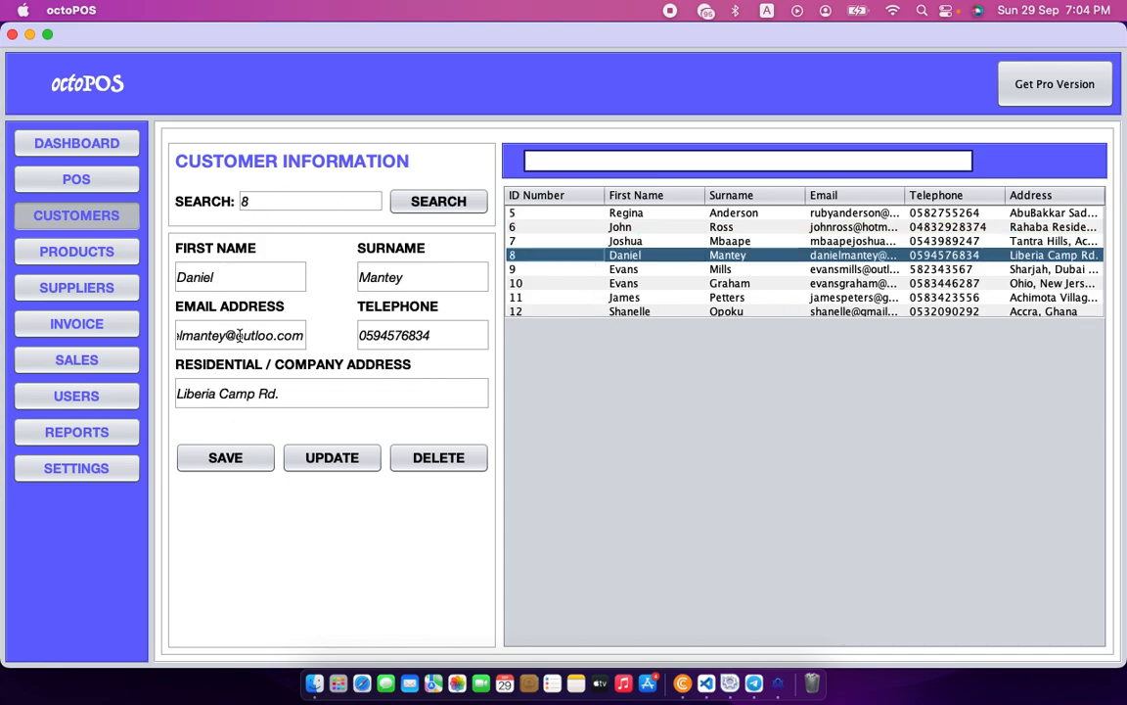
left_click(401, 275)
key("BackSpace")
key("BackSpace")
key("BackSpace")
key("BackSpace")
key("BackSpace")
key("BackSpace")
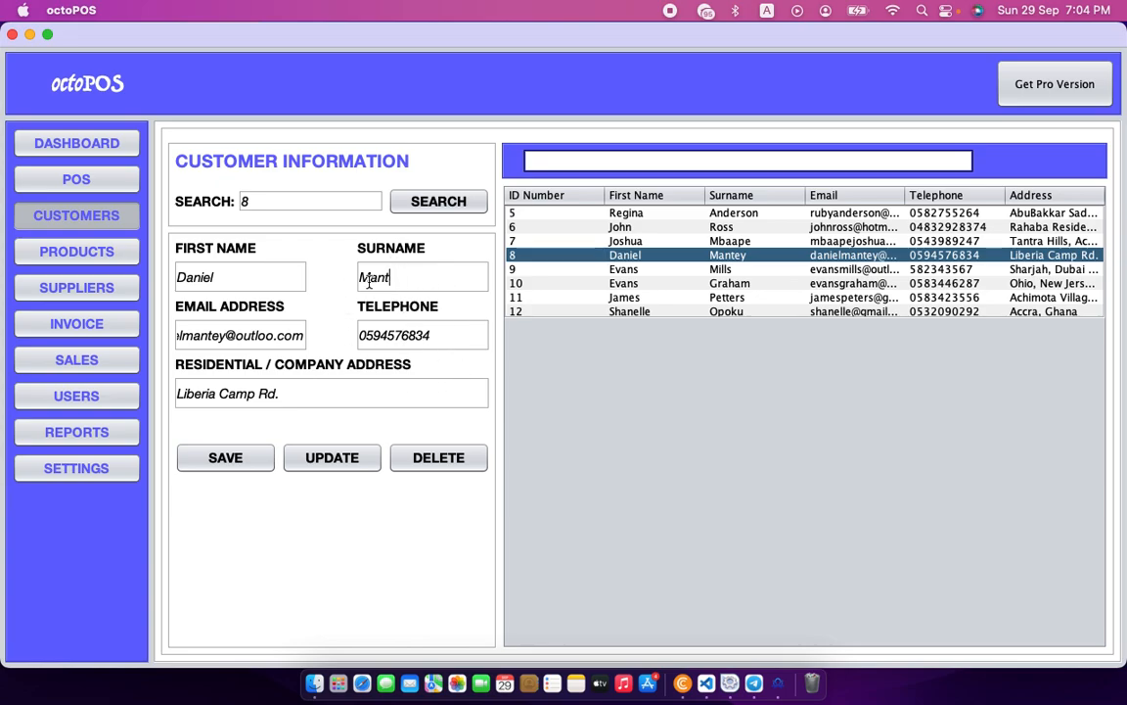
type("Appl")
key("BackSpace")
type("iah")
left_click(333, 455)
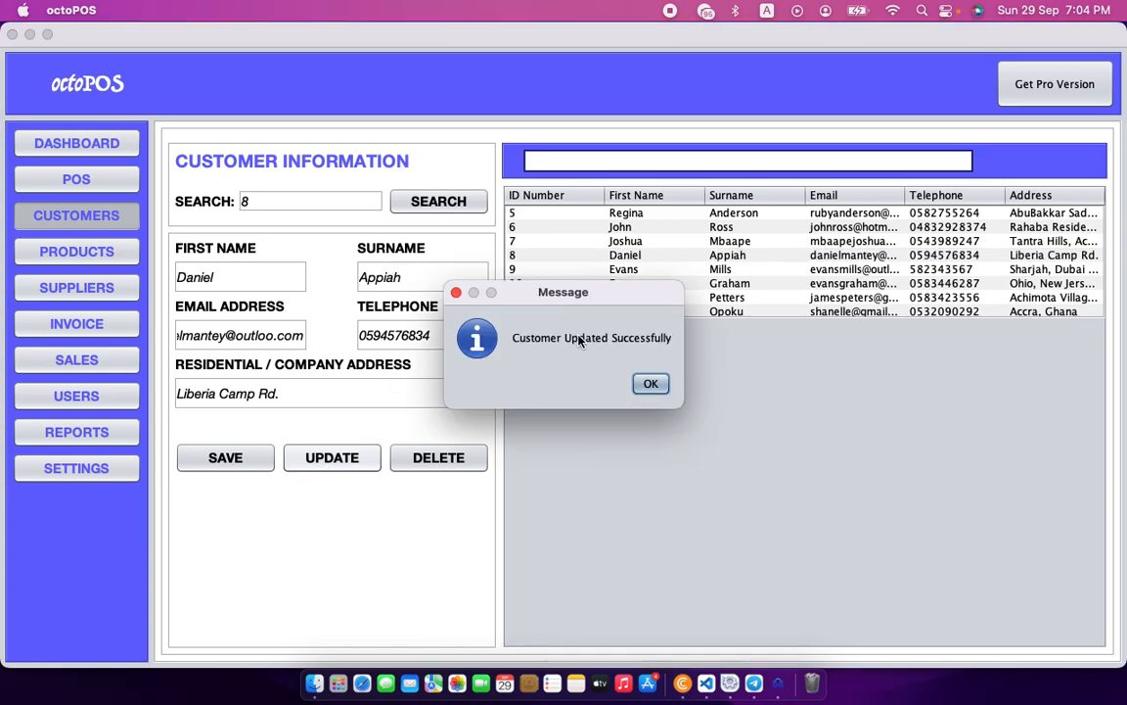
left_click(646, 385)
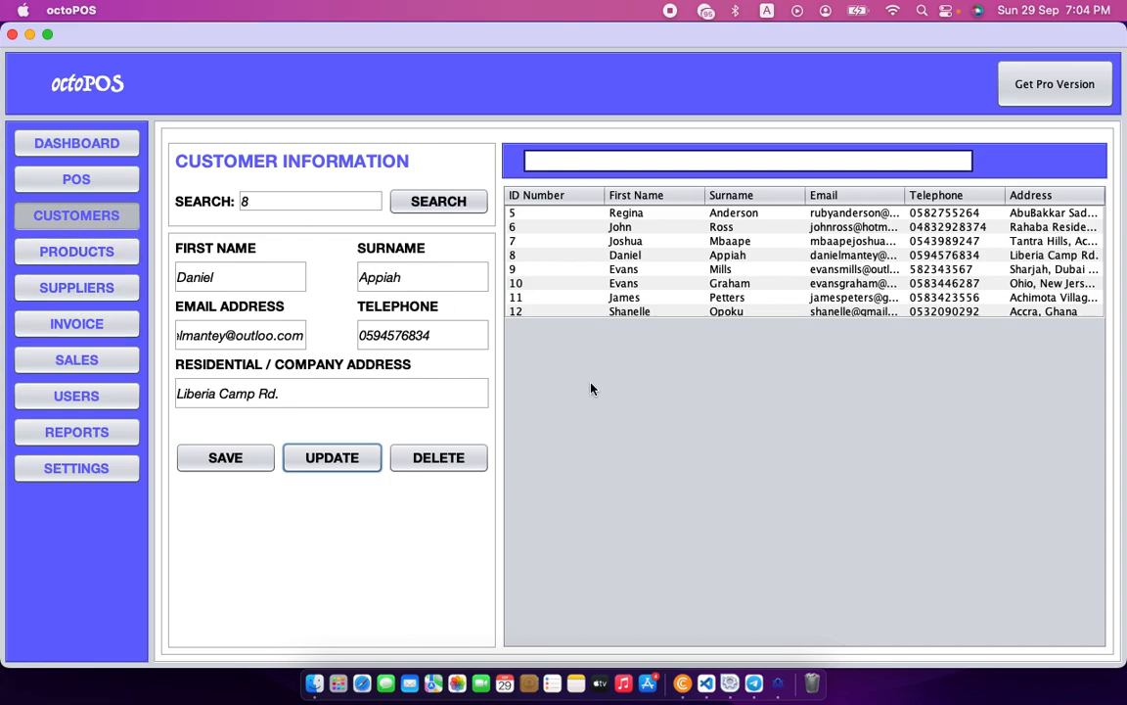
left_click(74, 253)
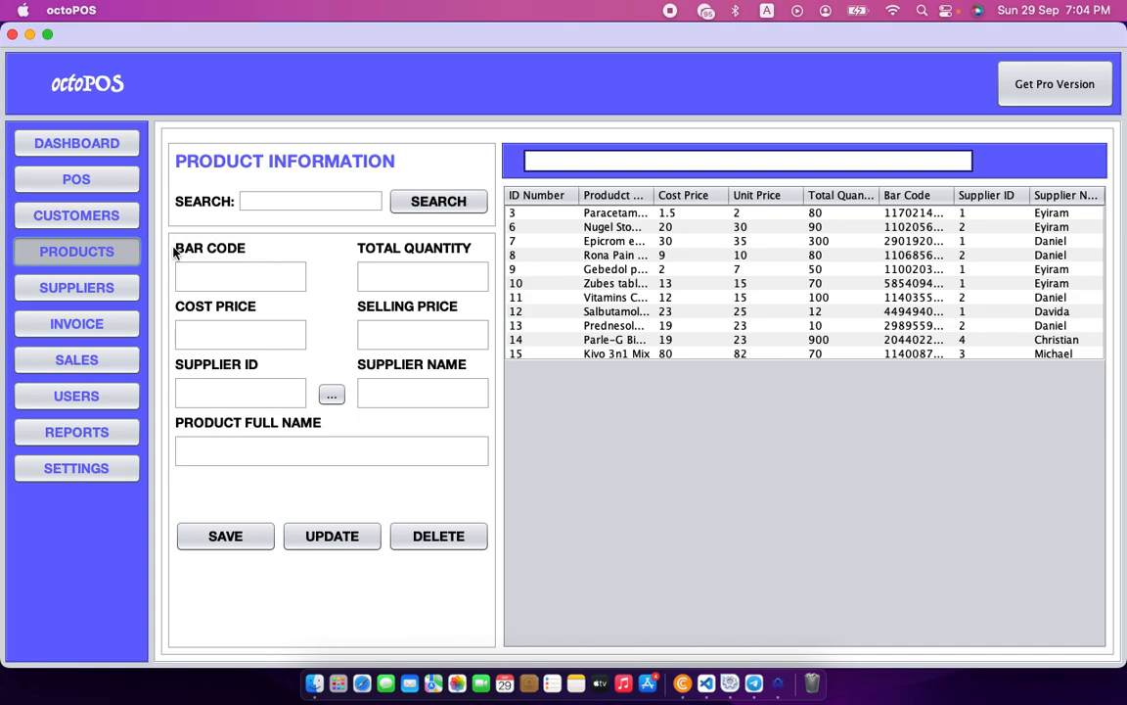
left_click(280, 268)
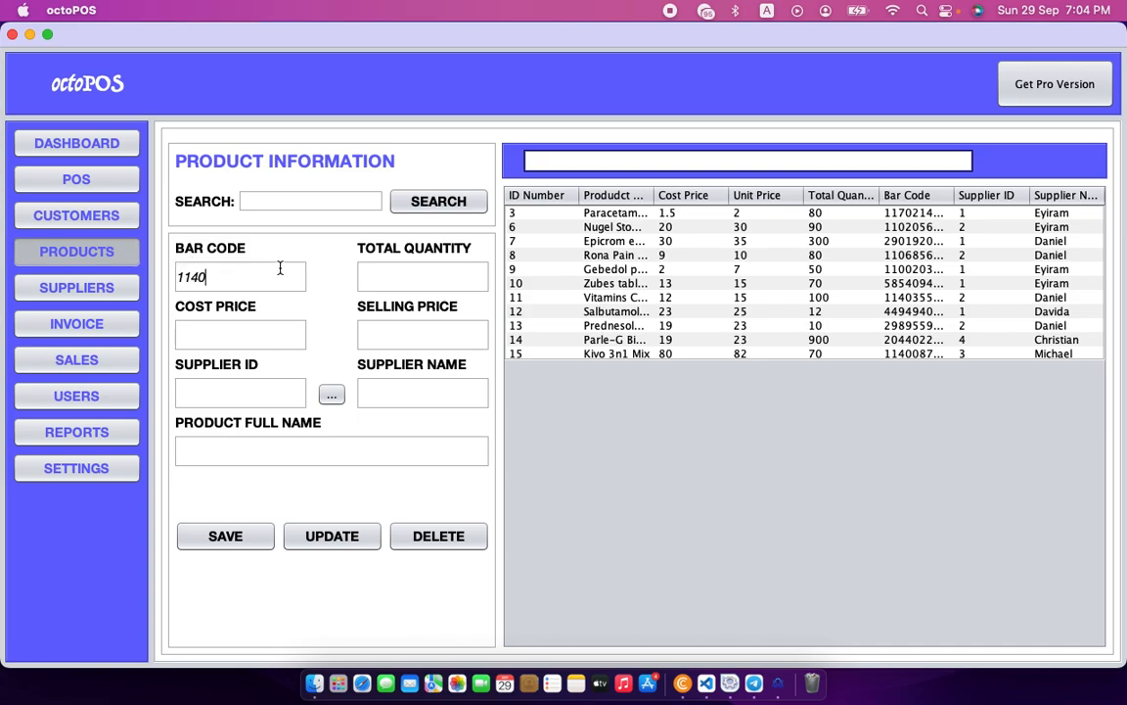
left_click(387, 275)
type("90")
left_click(208, 339)
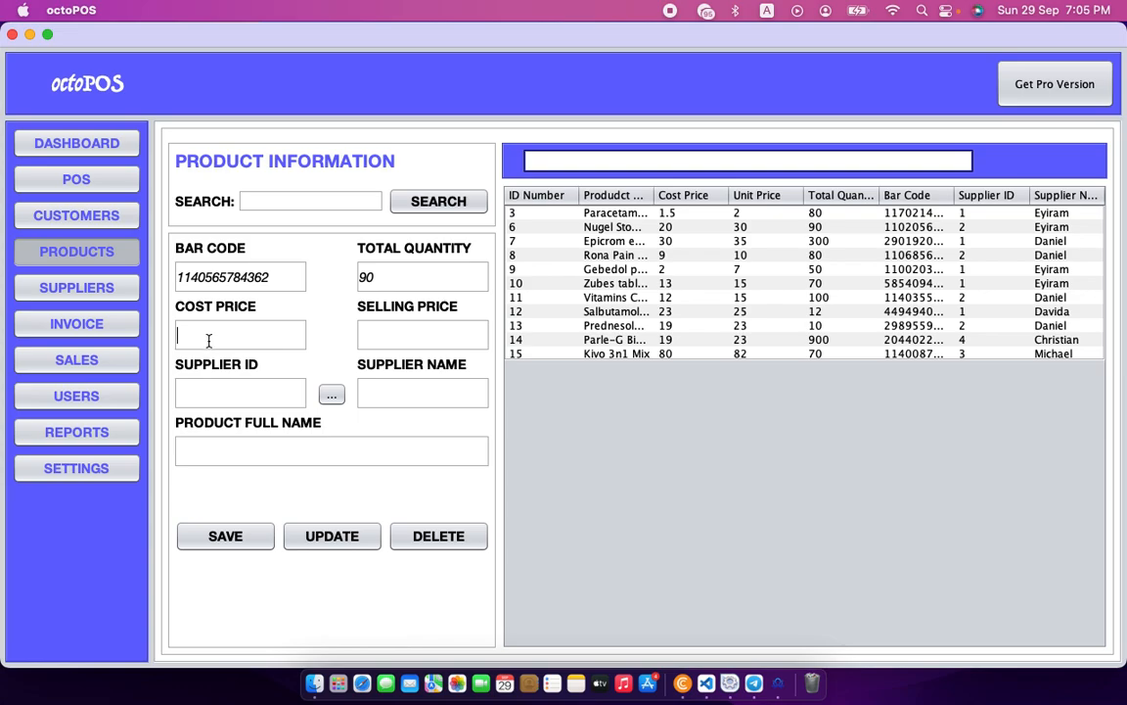
type("23")
left_click(395, 330)
type("25")
Set supplier ID 3 and look up that supplier's name.
left_click(406, 392)
left_click(246, 391)
type("3")
left_click(331, 395)
left_click(634, 383)
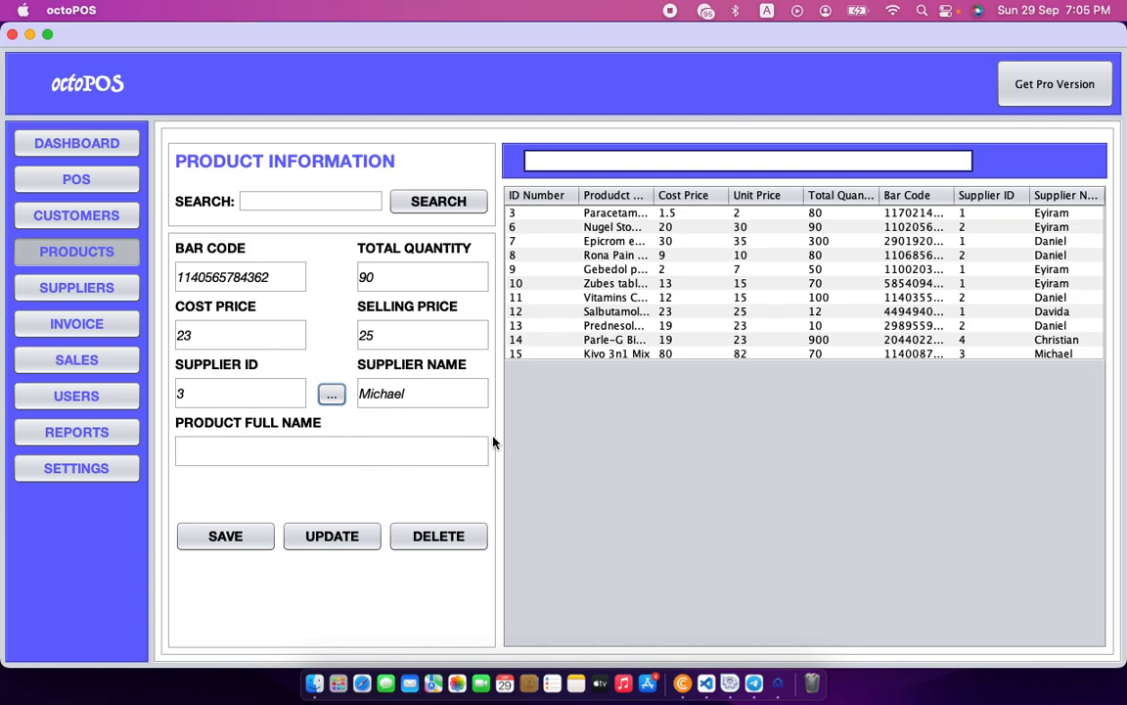
left_click(306, 462)
Save the product as Milo 3n1 Mix 5g, widen the Product Name column, then go to Suppliers.
type("Milo 3n1 Mix")
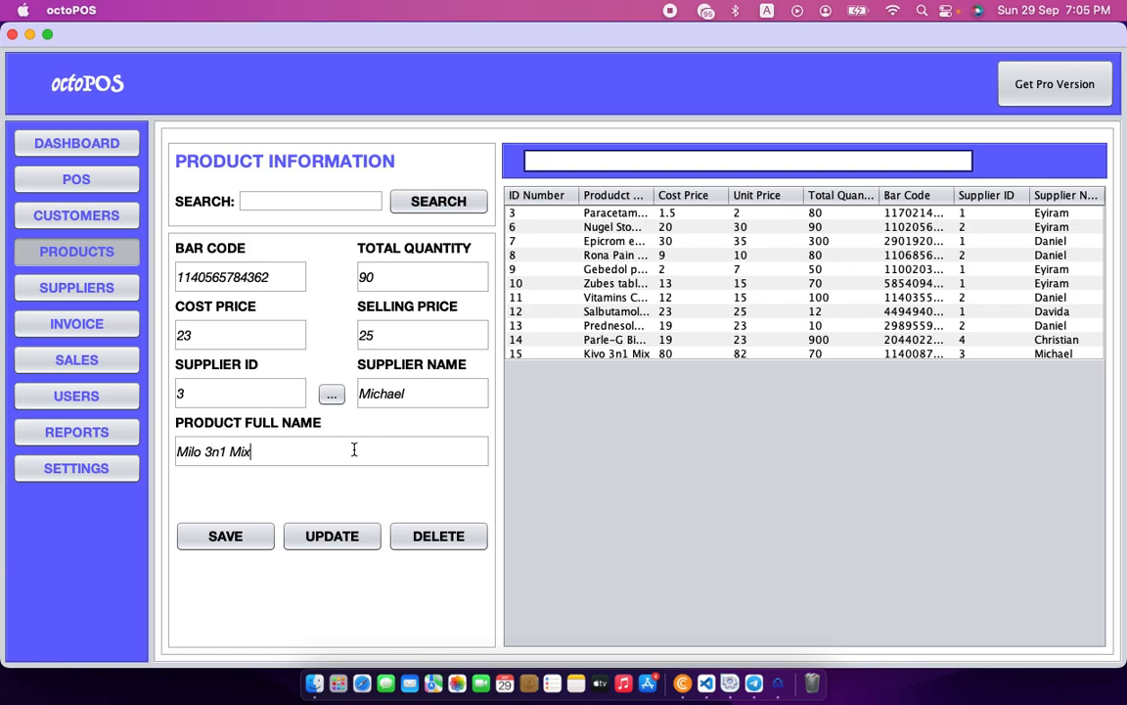
type(" 58")
key("BackSpace")
type("g")
left_click(227, 536)
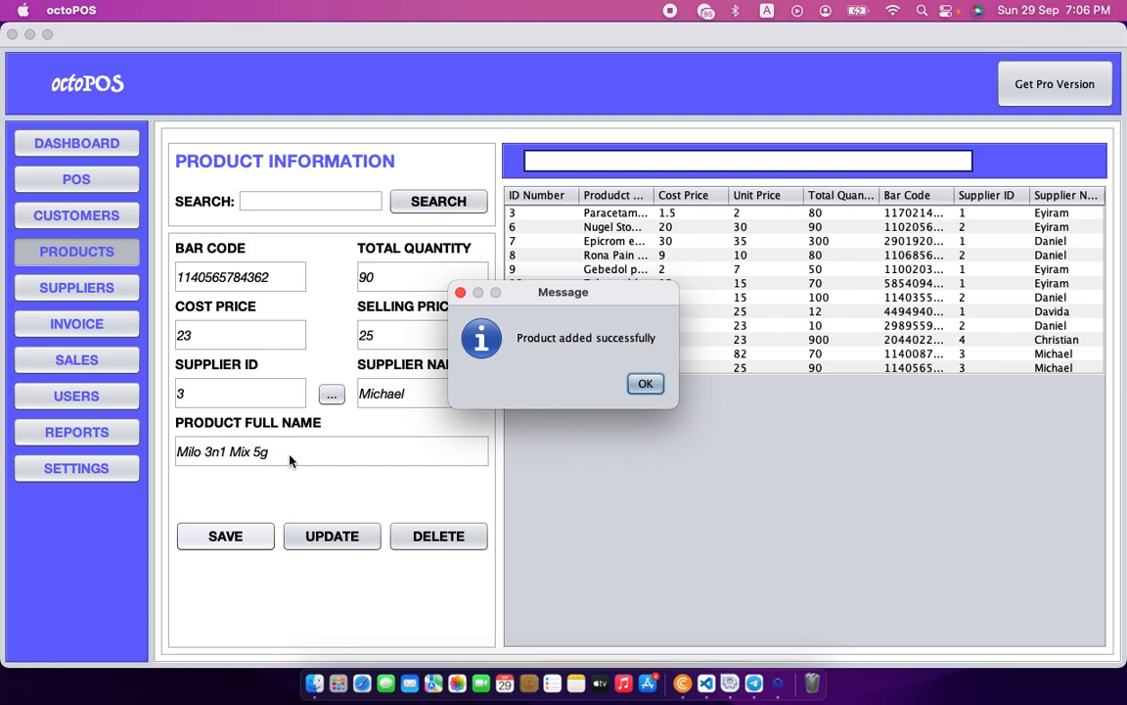
left_click(646, 386)
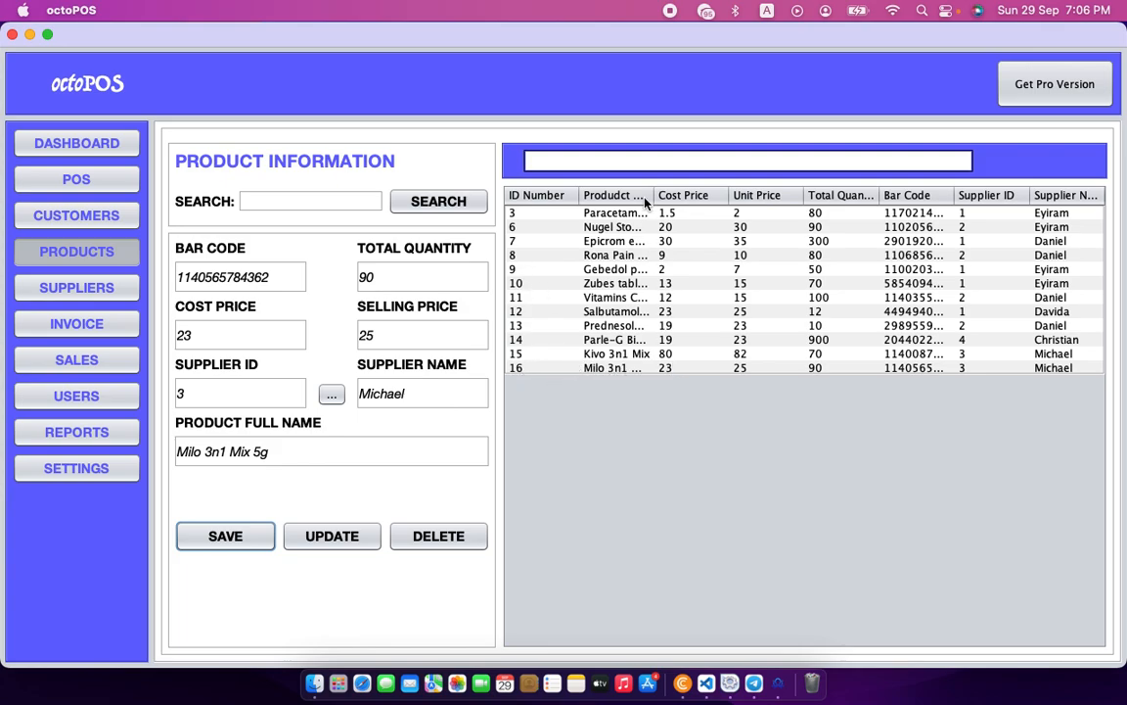
mouse_move(652, 194)
left_mouse_down()
mouse_move(734, 194)
mouse_move(674, 193)
left_mouse_up()
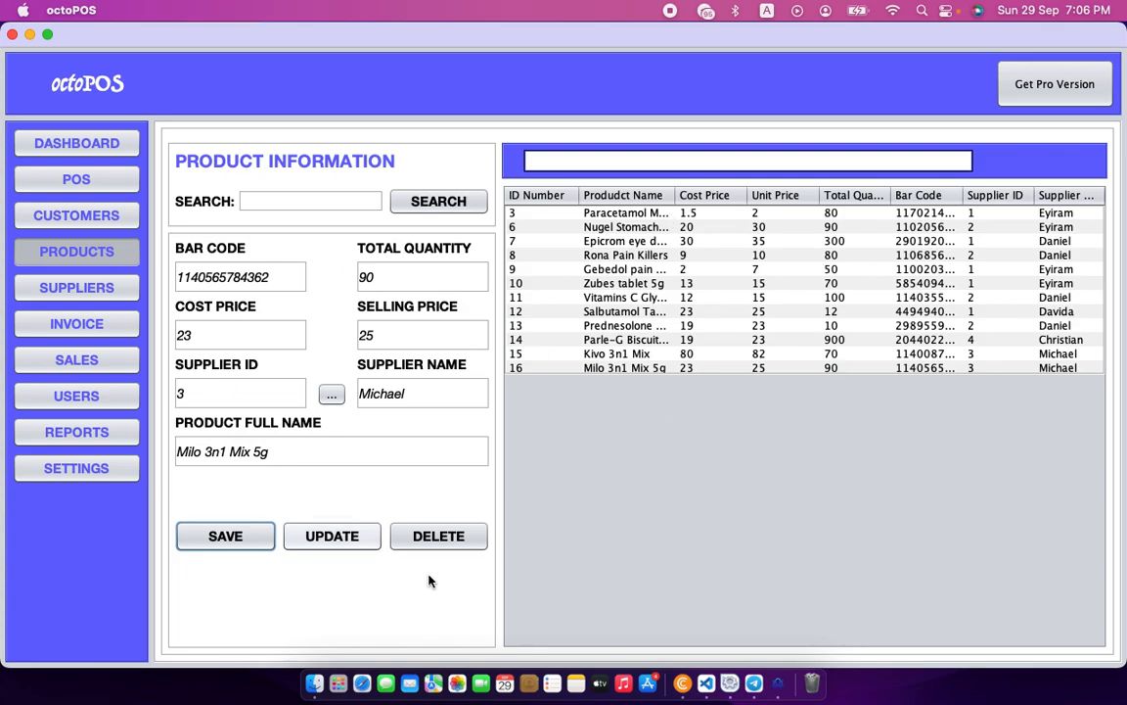
left_click(83, 290)
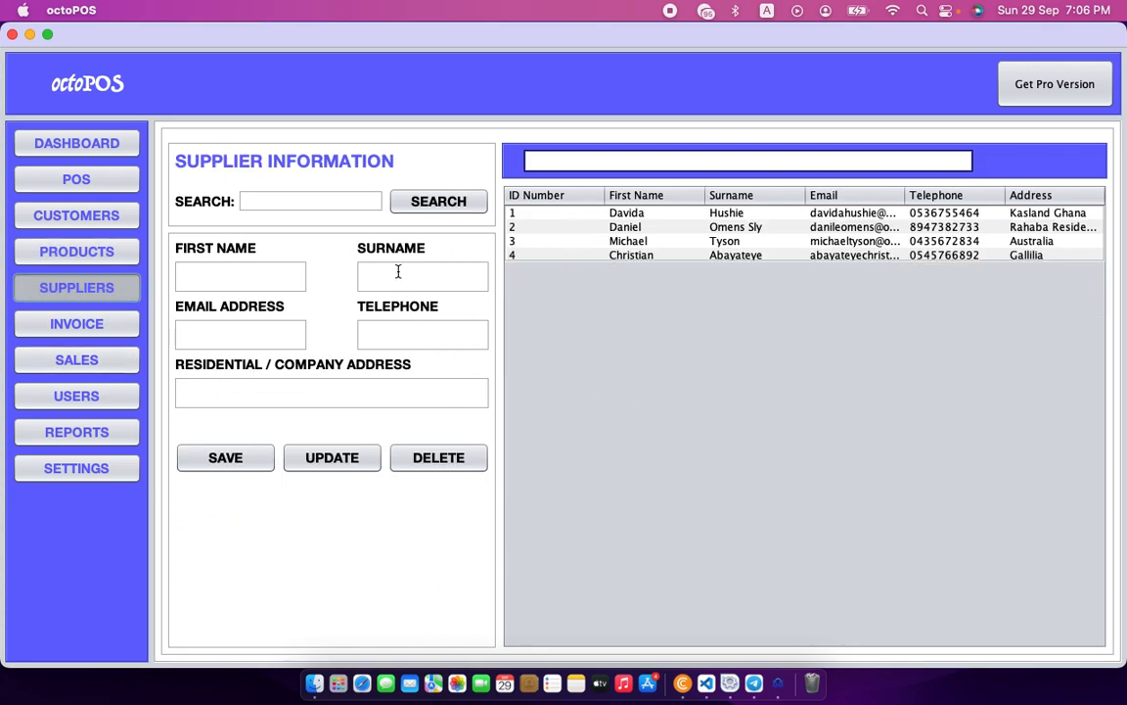
Move through the Products, Suppliers and Customers pages to reach the Users page.
left_click(76, 252)
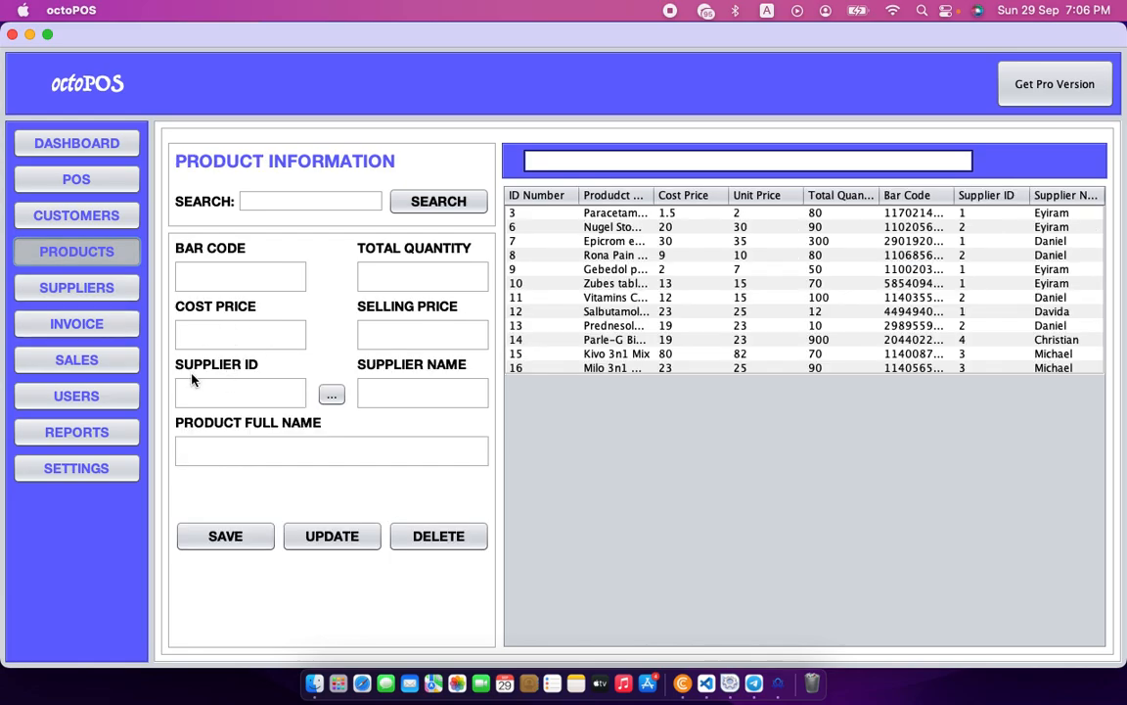
left_click(45, 287)
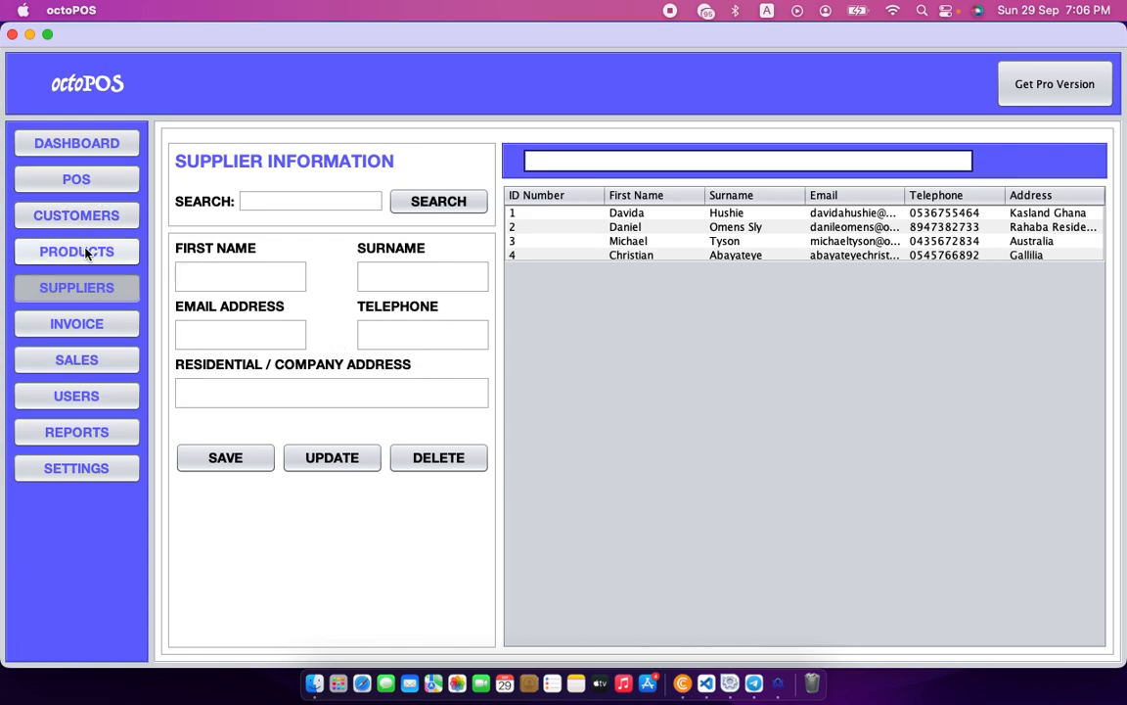
left_click(103, 216)
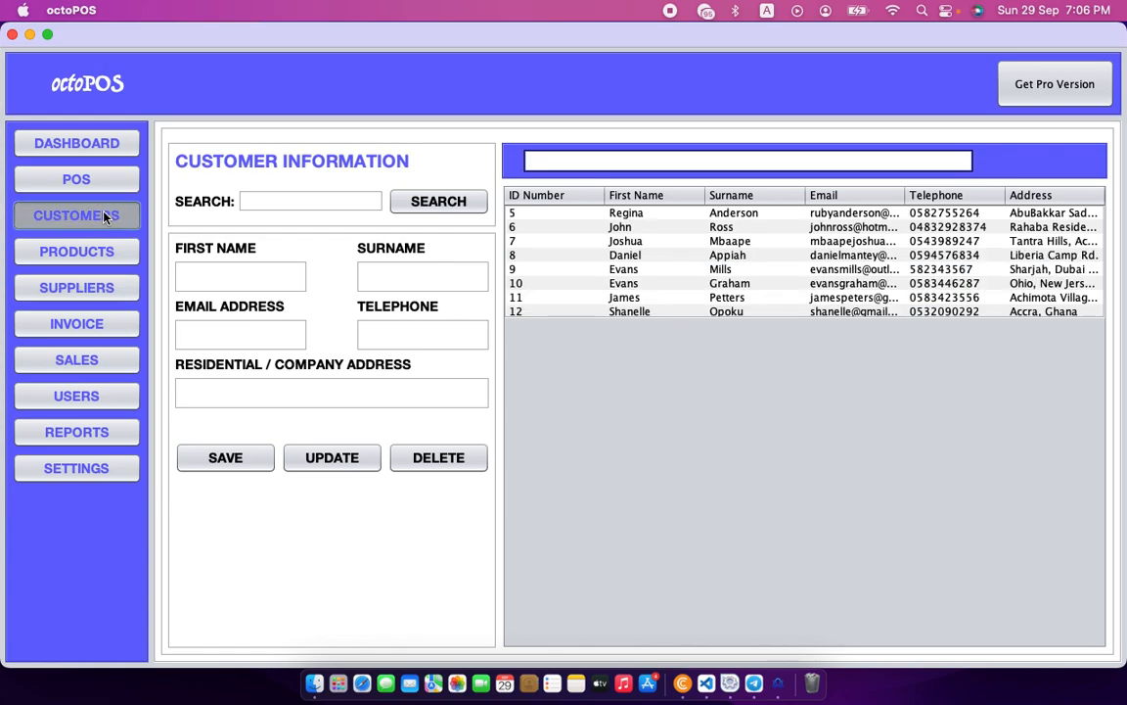
left_click(83, 396)
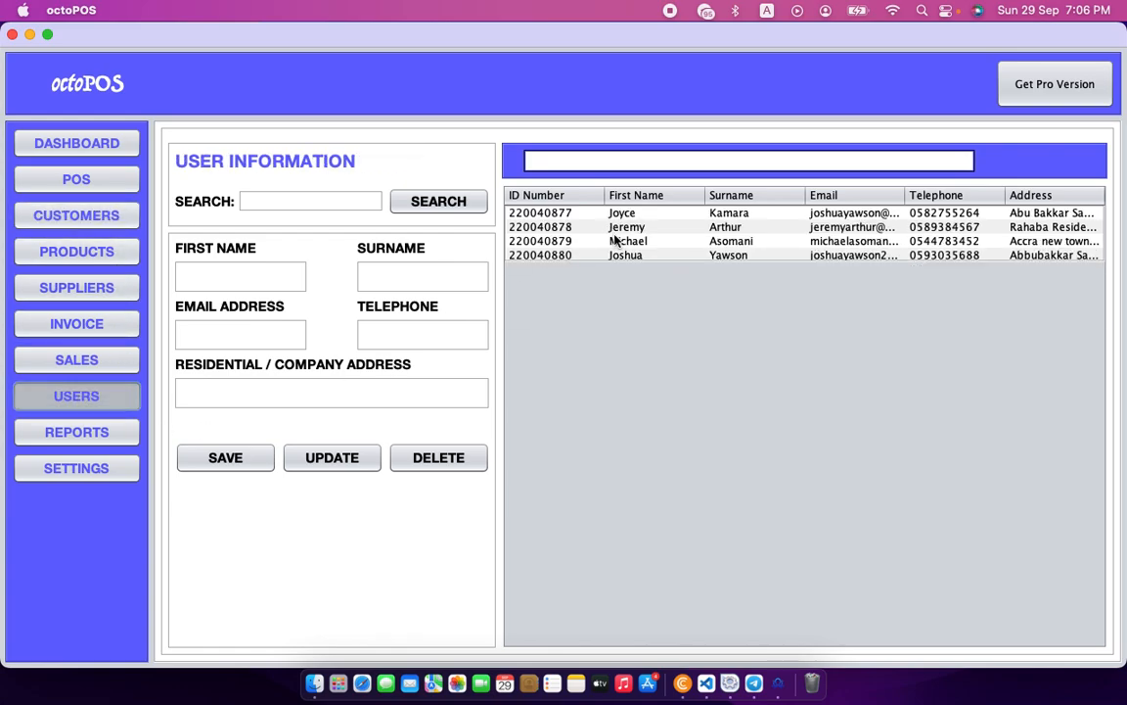
Delete the fourth user record and reload the Users page with a blank form.
left_click(623, 256)
left_click(457, 460)
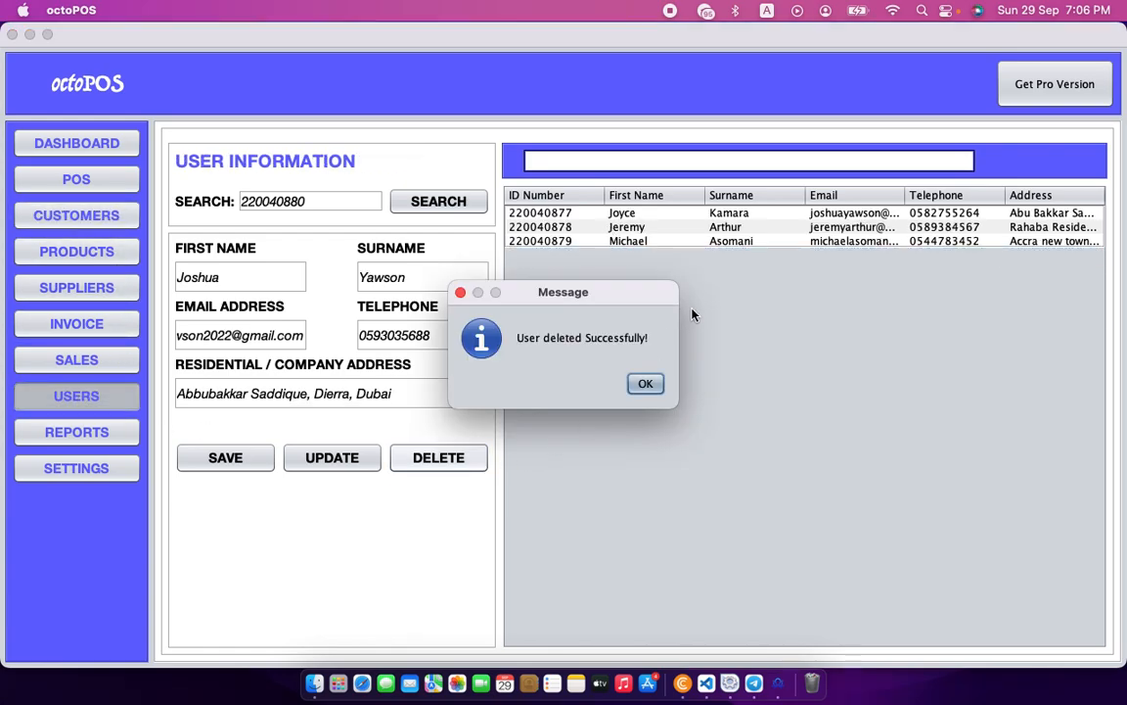
left_click(646, 384)
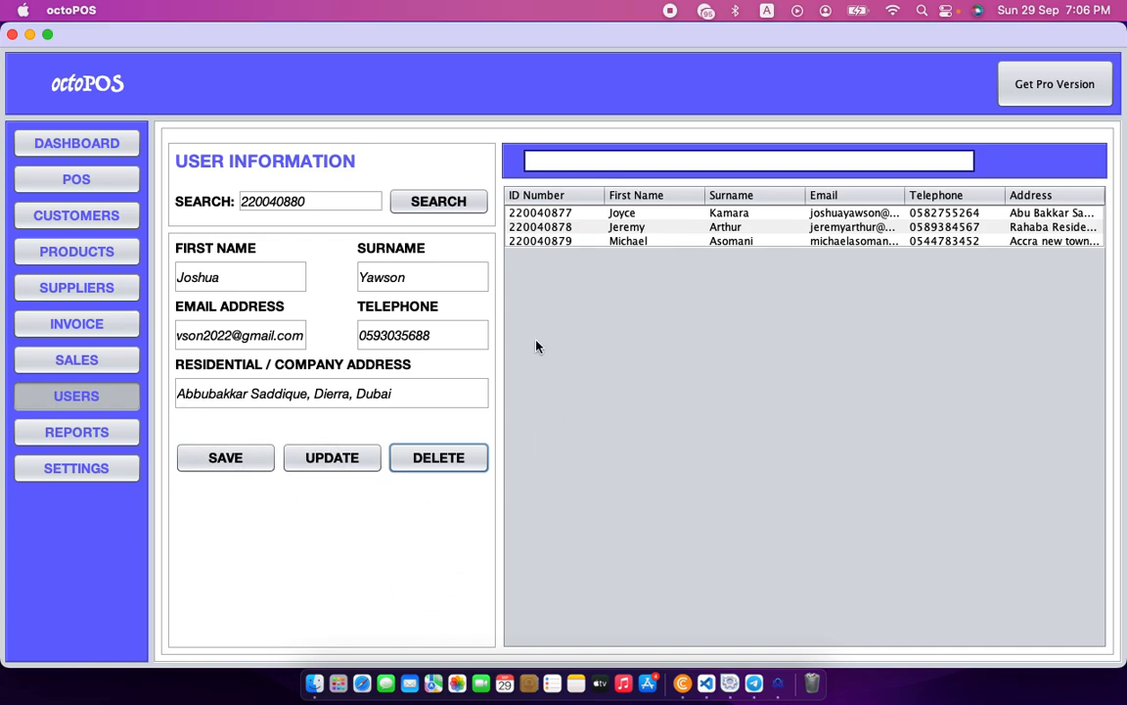
left_click(432, 279)
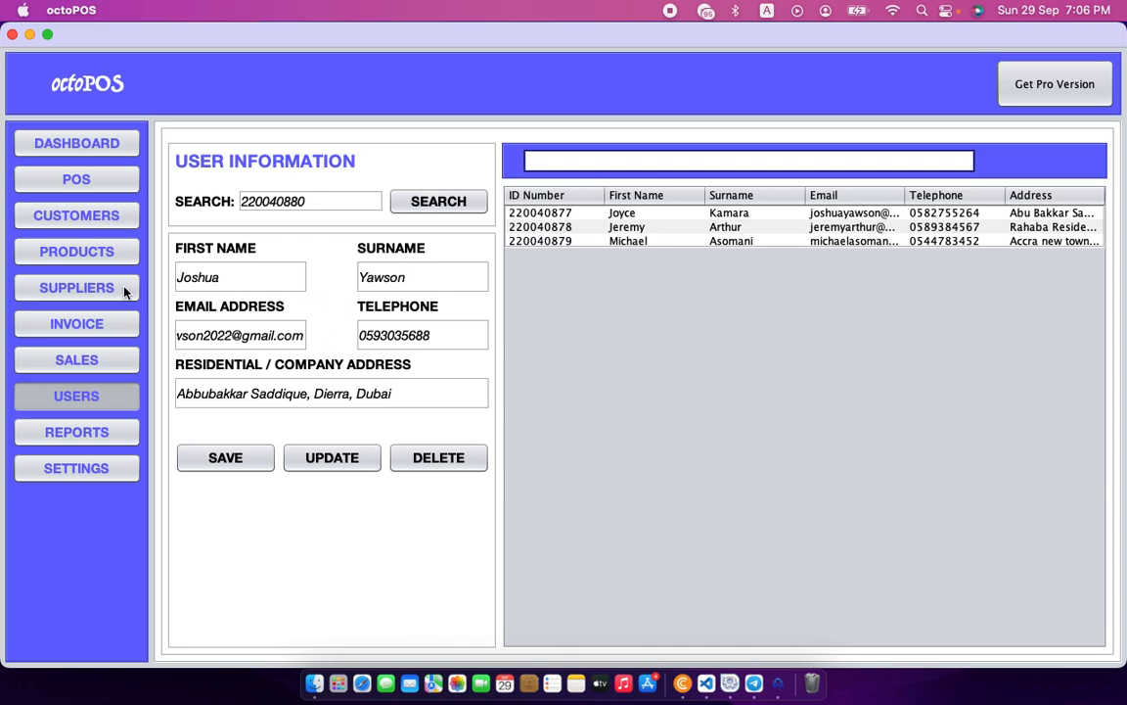
left_click(89, 358)
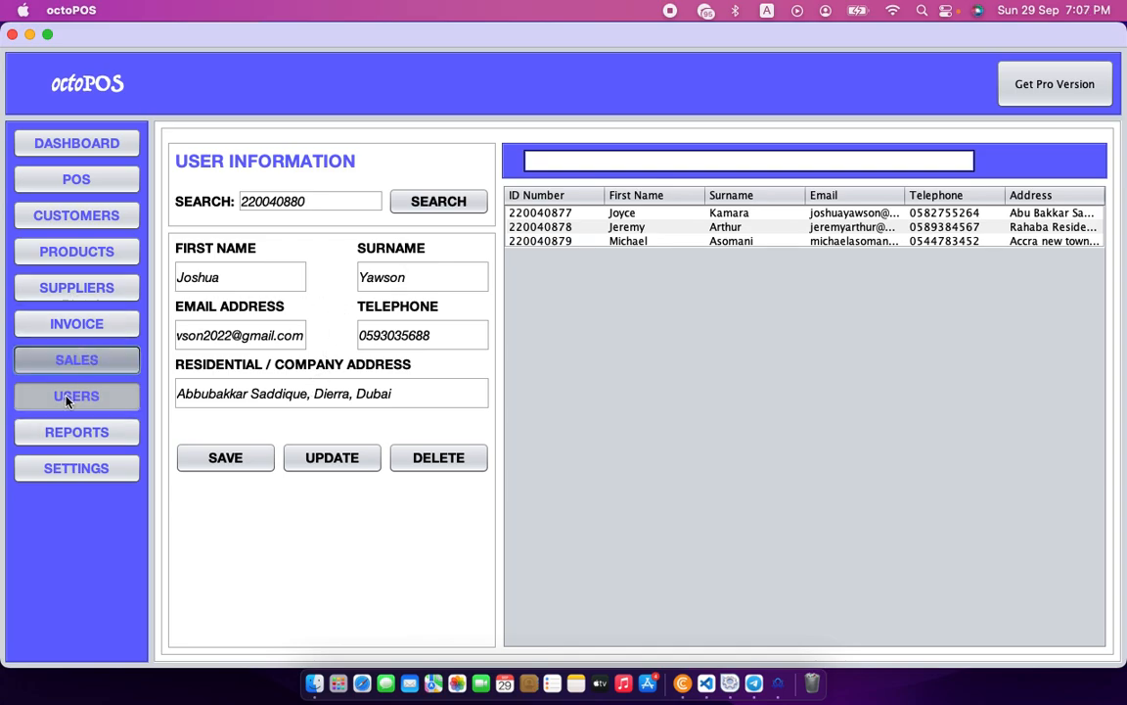
left_click(59, 397)
Enter the new user's first name, surname, email, telephone and address, and save.
left_click(244, 267)
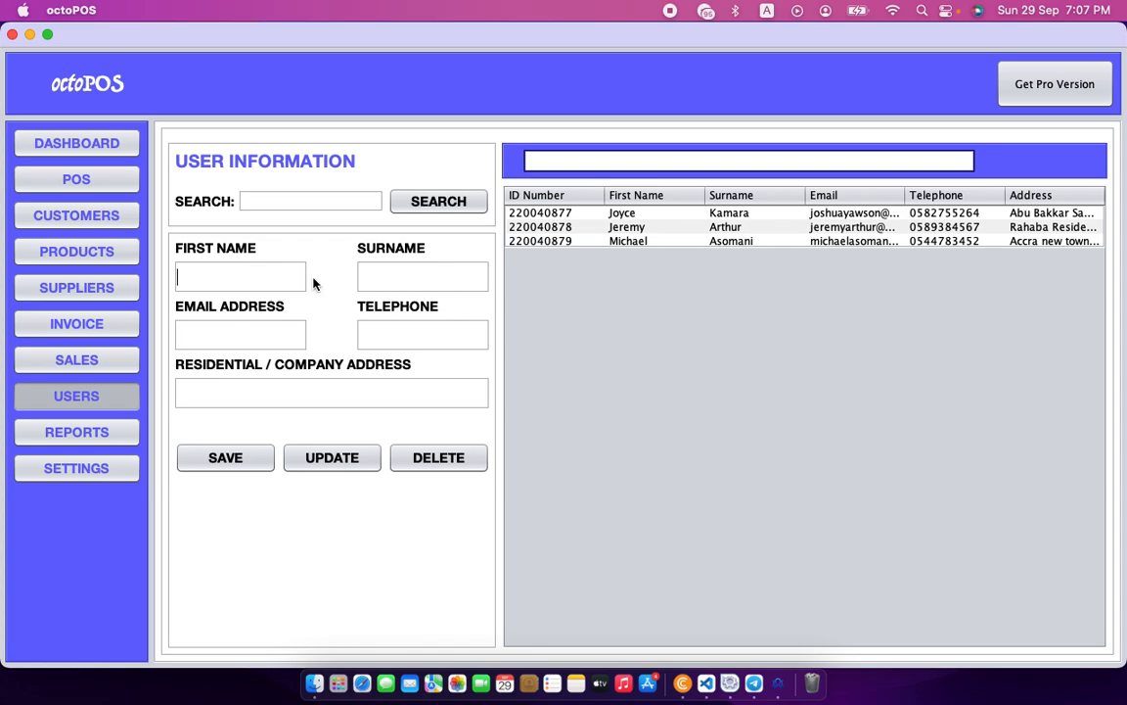
key("Tab")
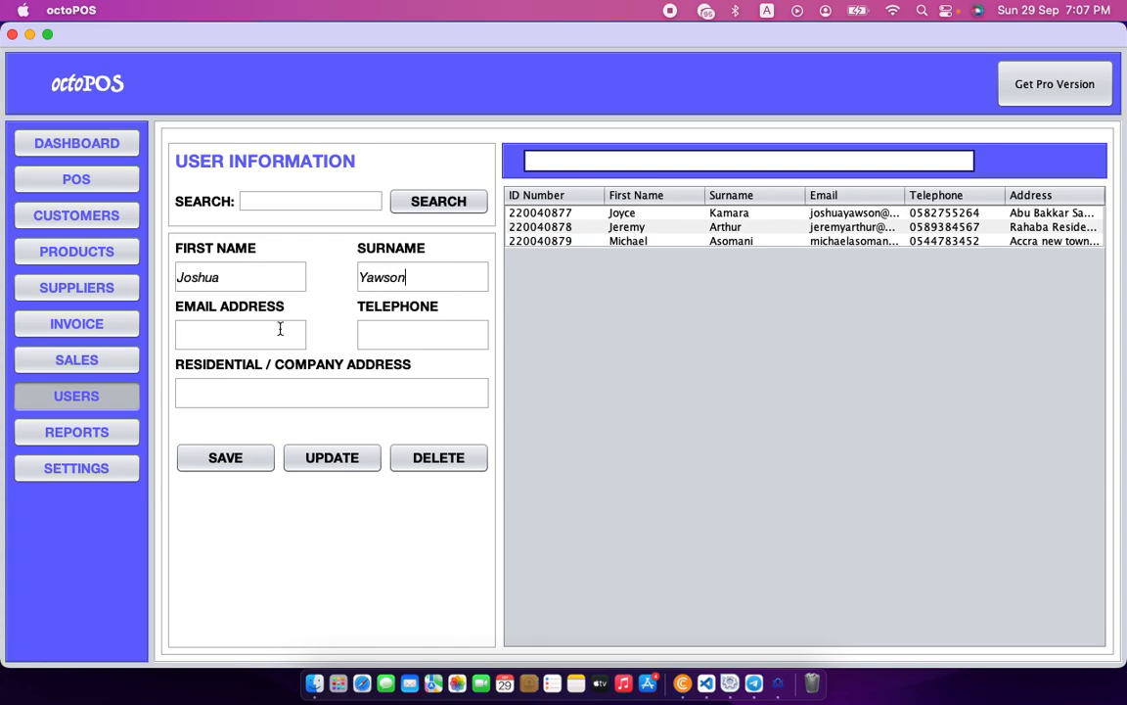
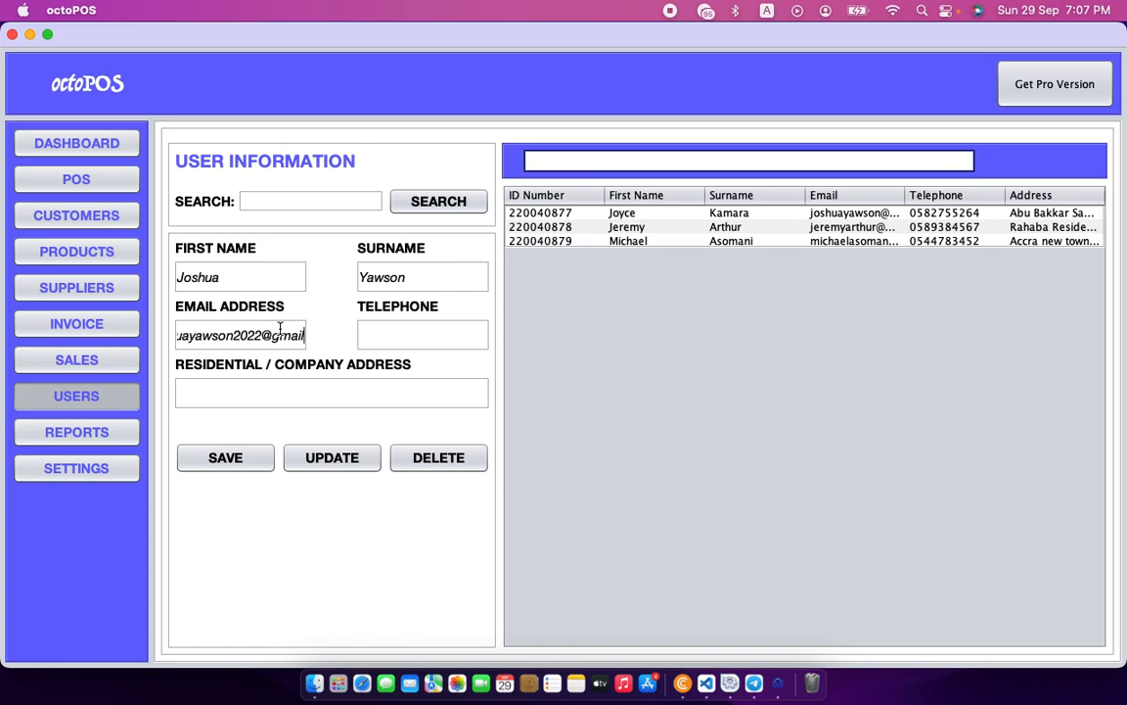
key("Tab")
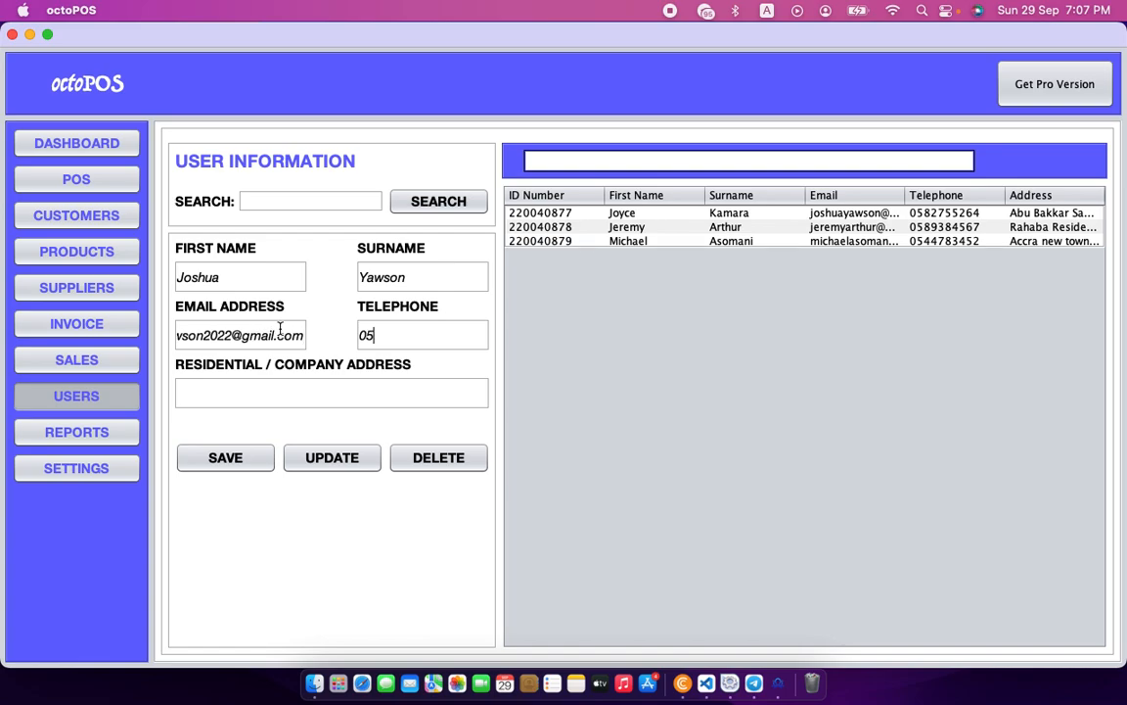
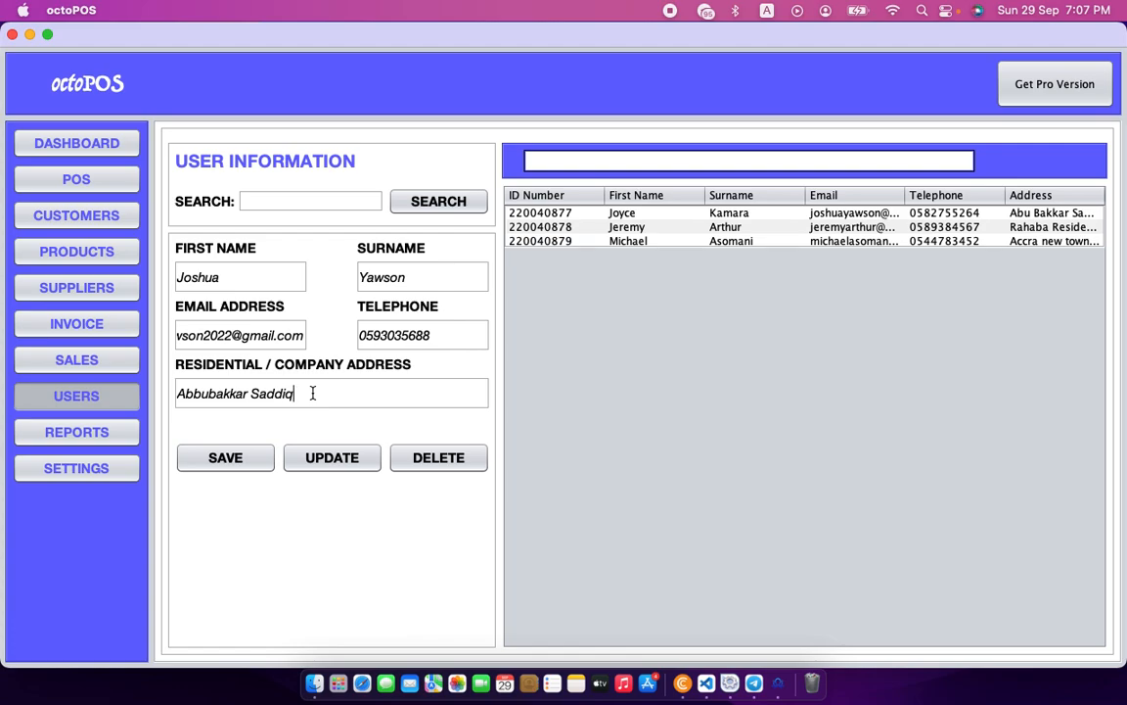
left_click(224, 459)
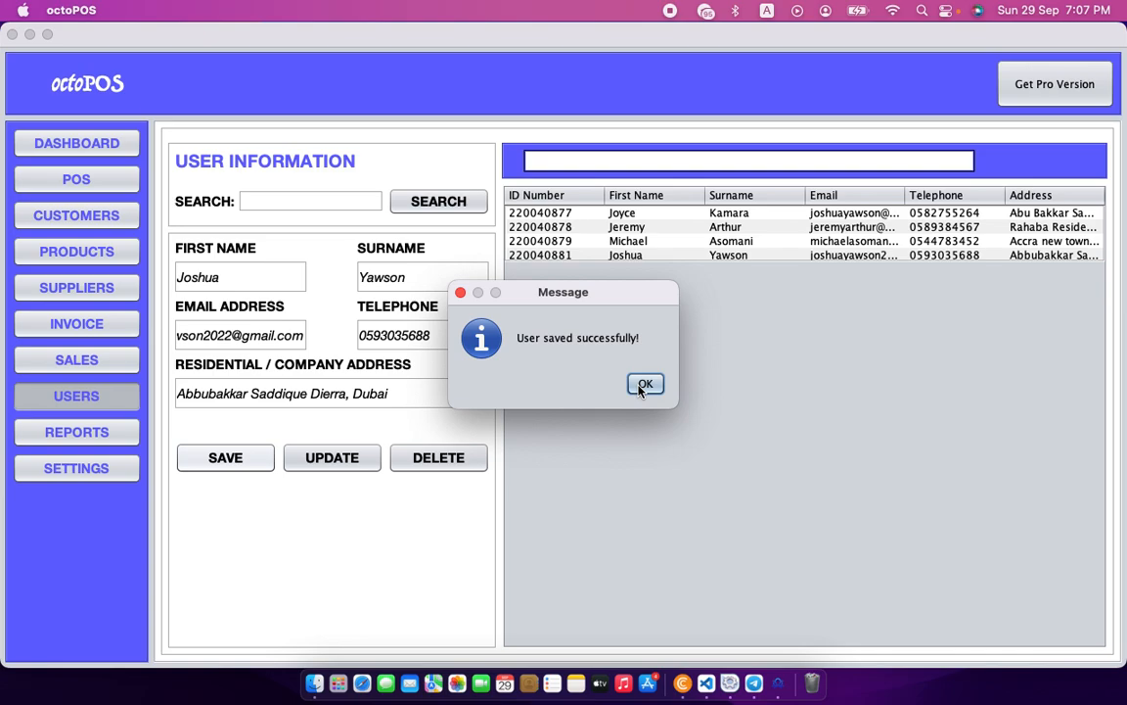
left_click_drag(539, 302, 618, 306)
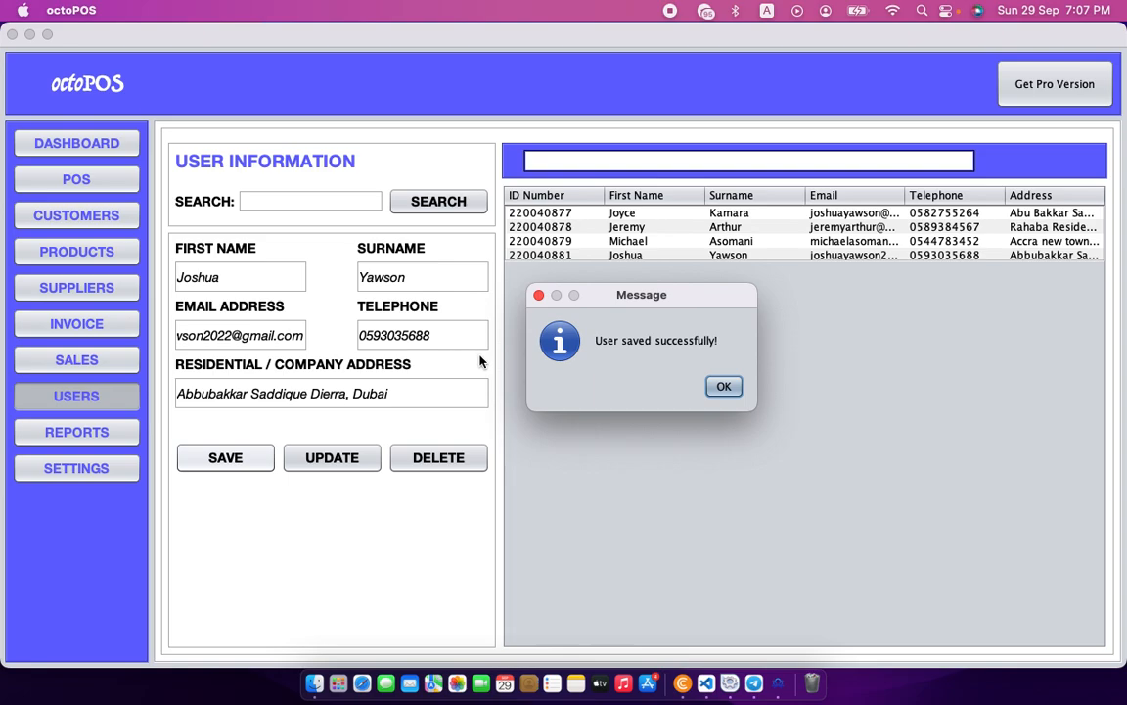
left_click(724, 386)
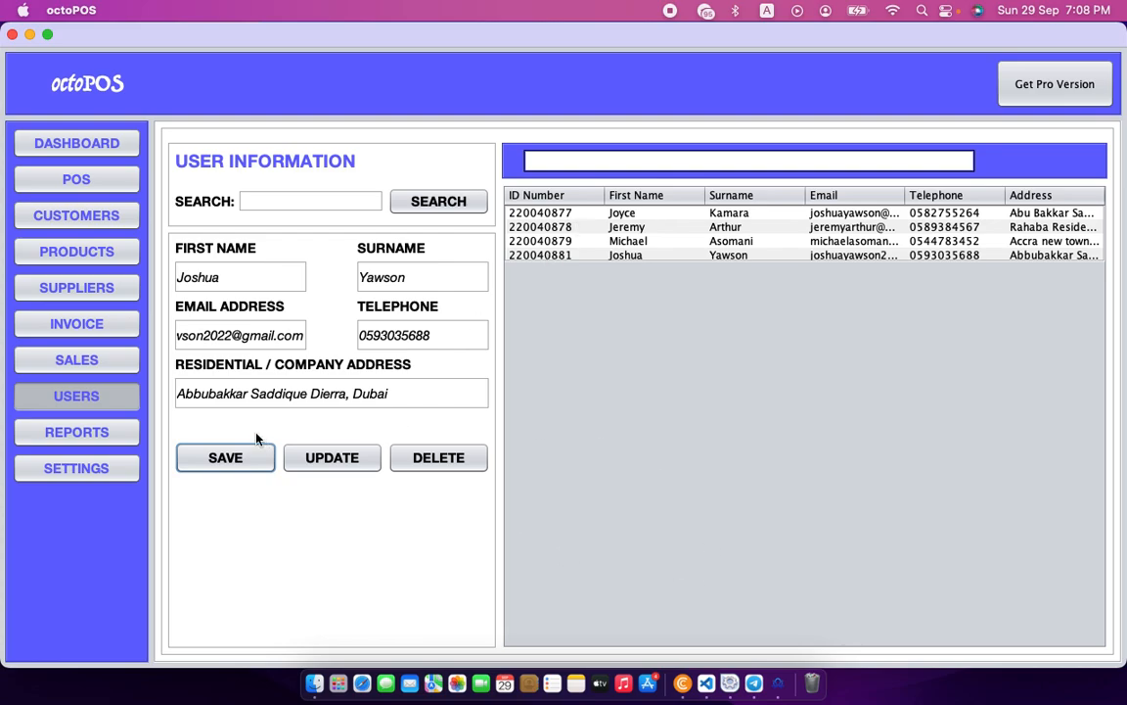
Open the POS invoice and set the cashier to the newly added user's ID.
left_click(102, 184)
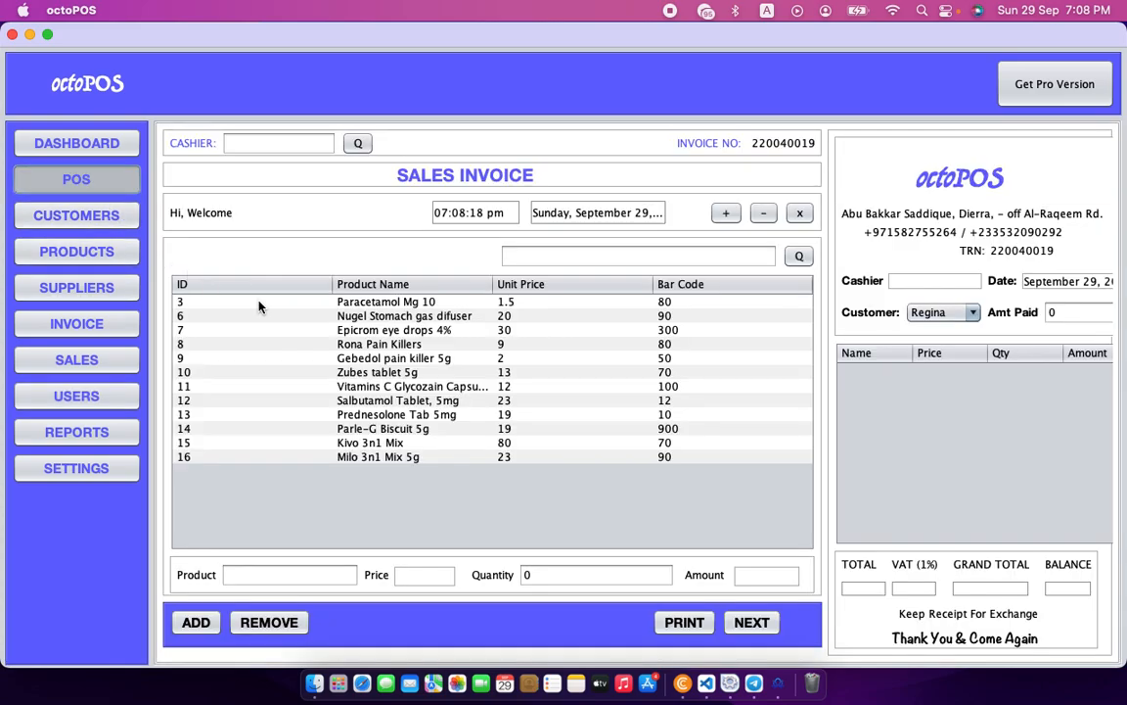
left_click(281, 145)
type("2")
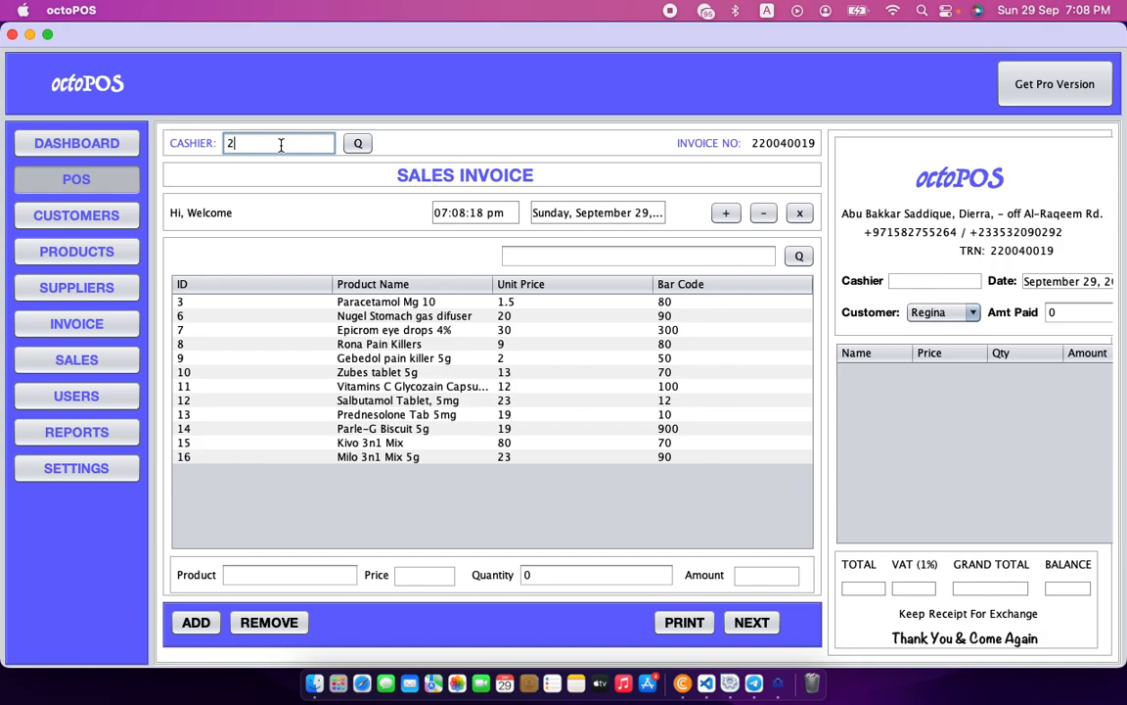
type("20040881")
left_click(352, 145)
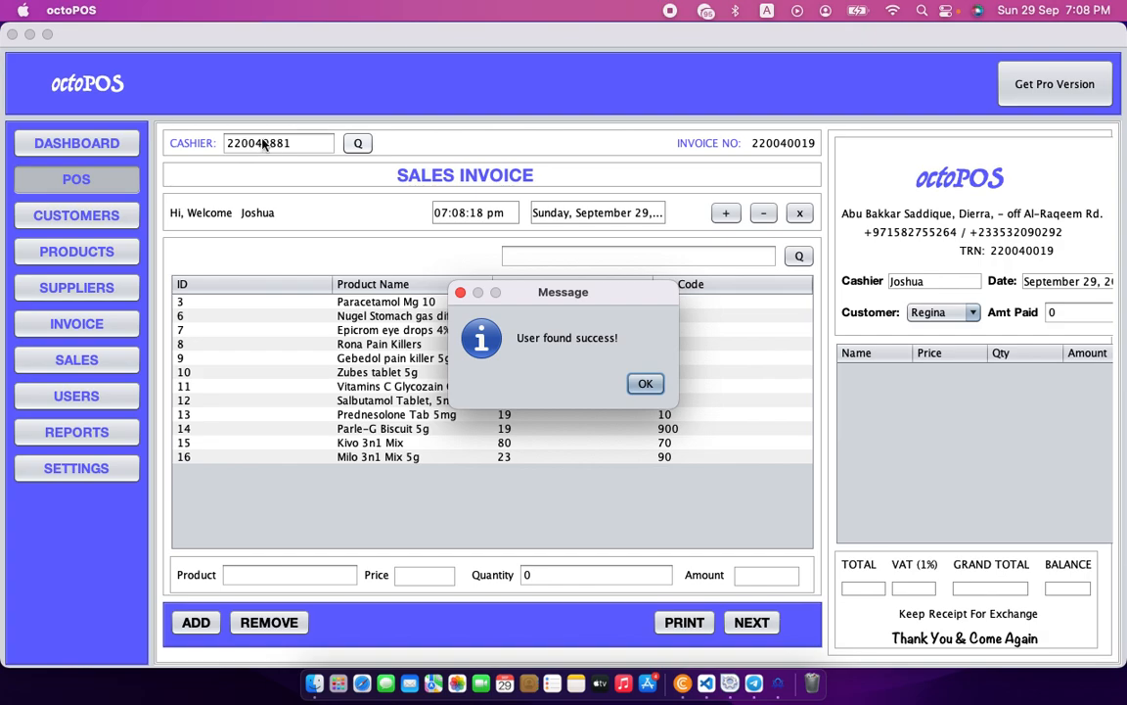
left_click(644, 383)
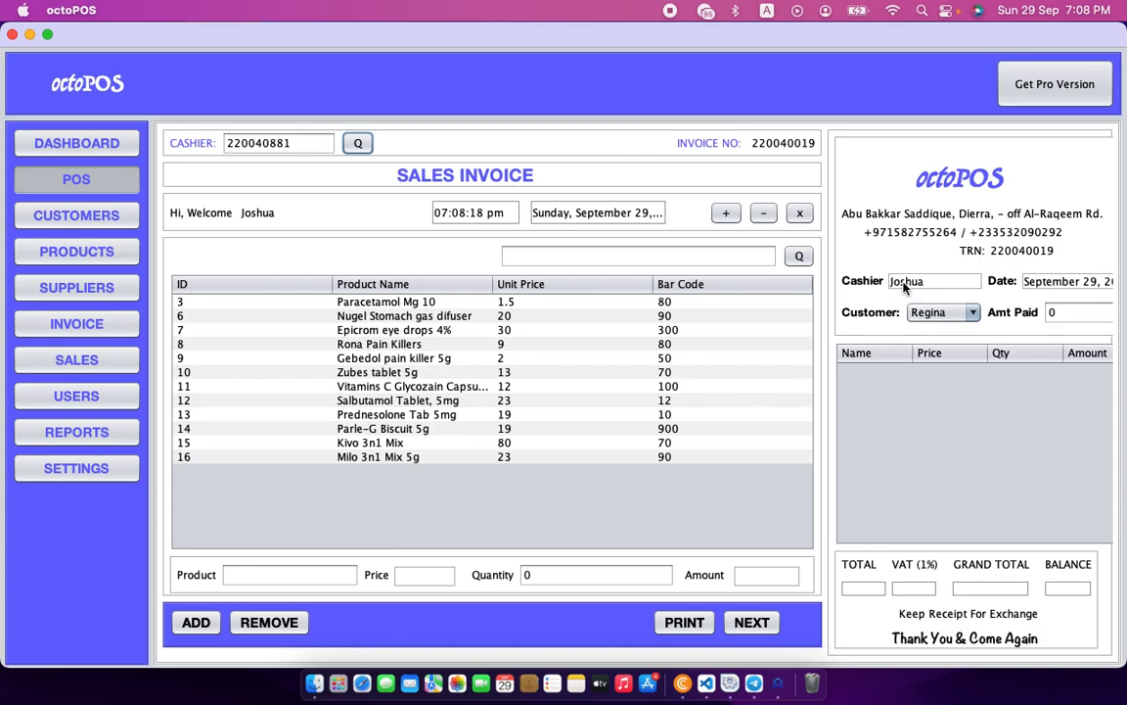
Choose a different customer from the invoice's Customer dropdown.
left_click(967, 315)
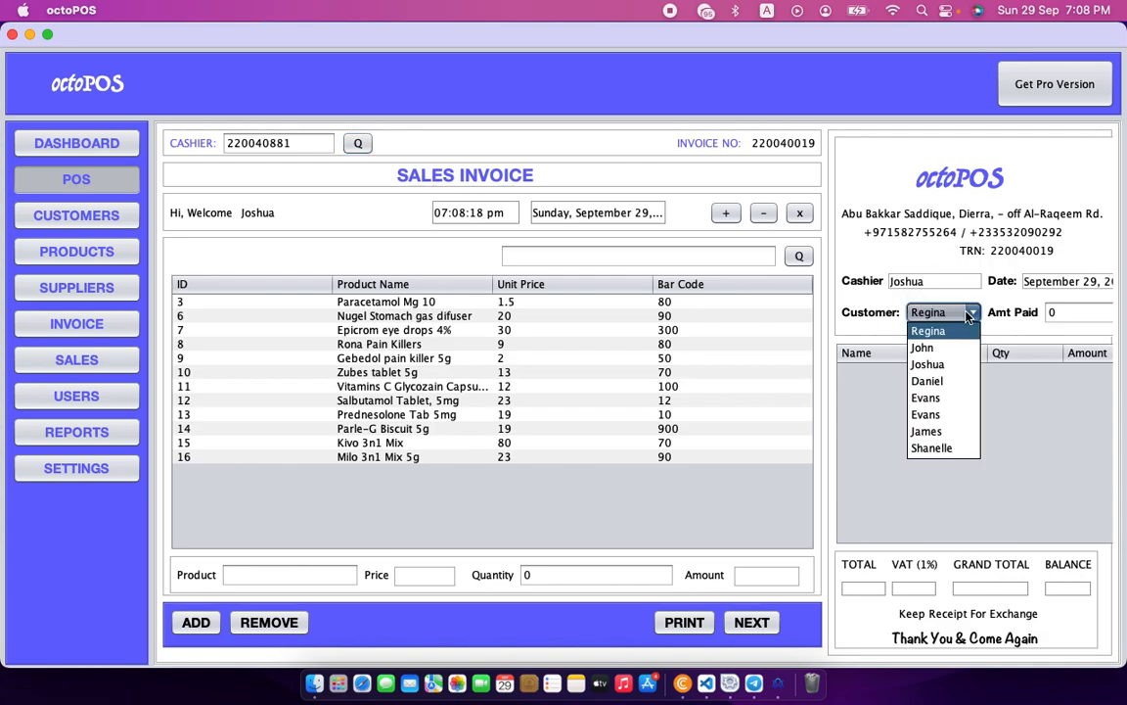
left_click(937, 450)
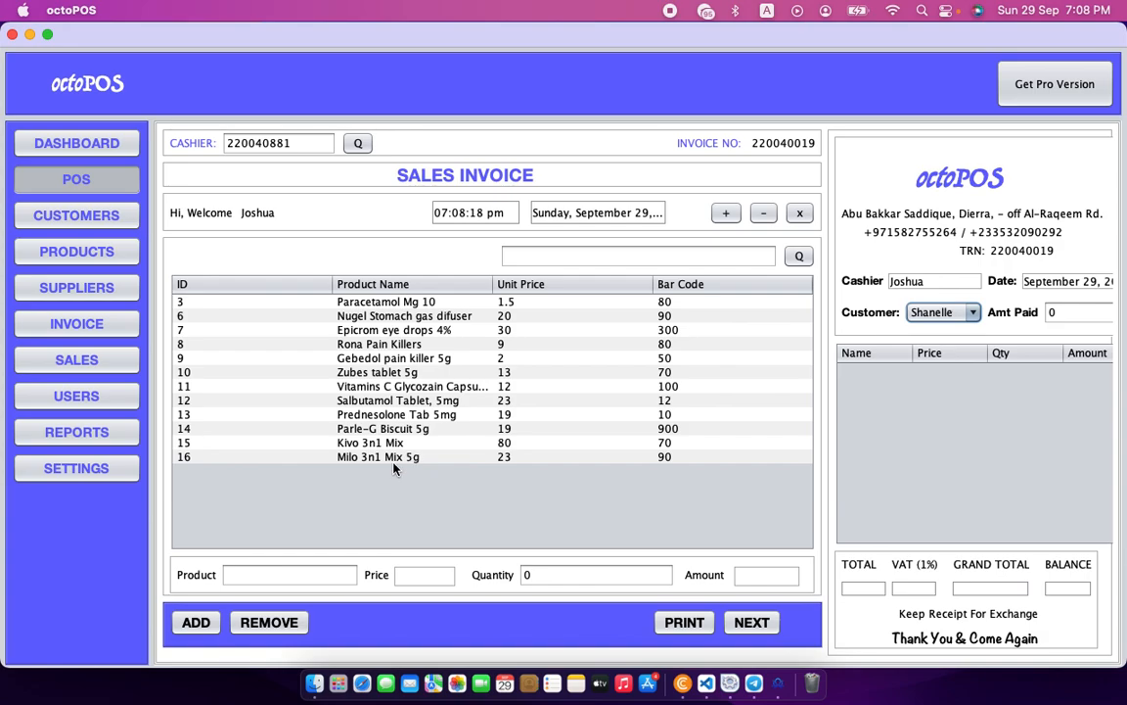
left_click(579, 255)
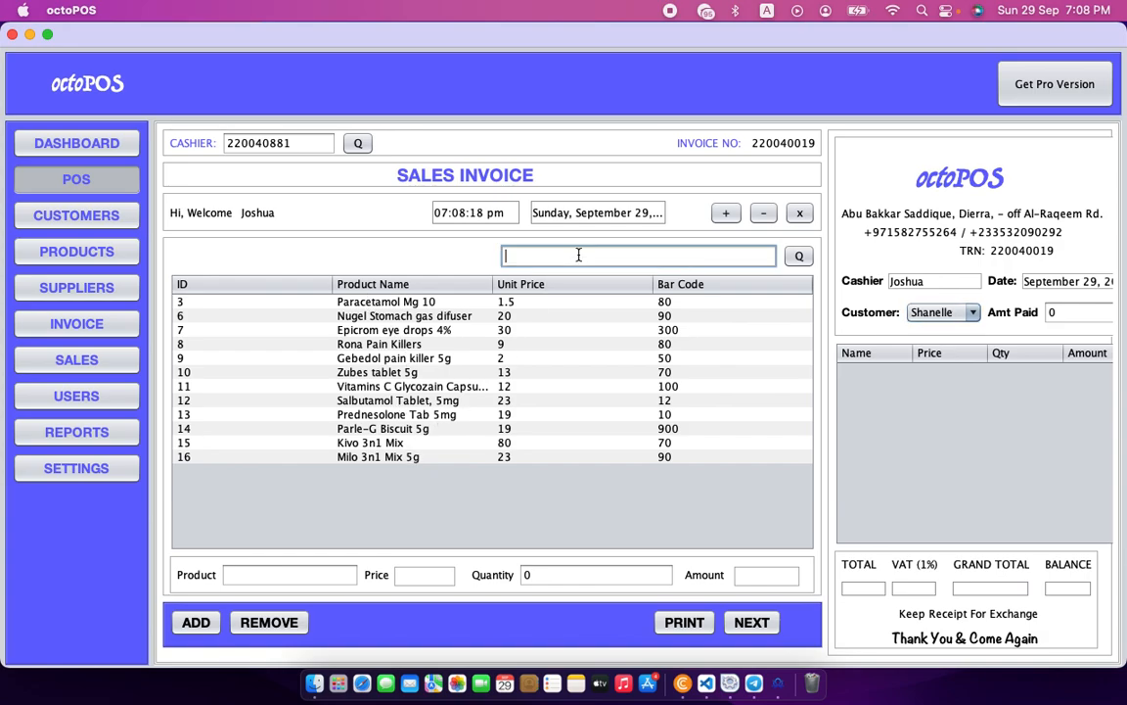
Search products for 'mil', 'eye', 'para', 'sal' and 'ron', clearing each search to restore the full list.
type("mil")
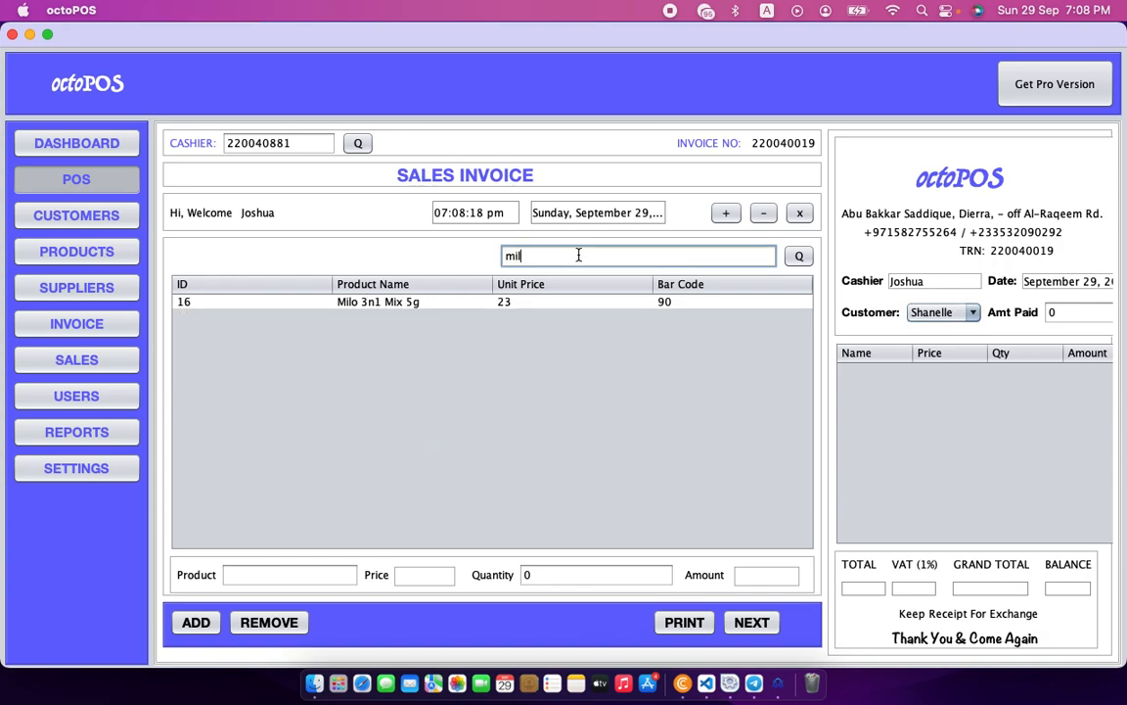
key("BackSpace")
key("BackSpace")
key("BackSpace")
type("eye")
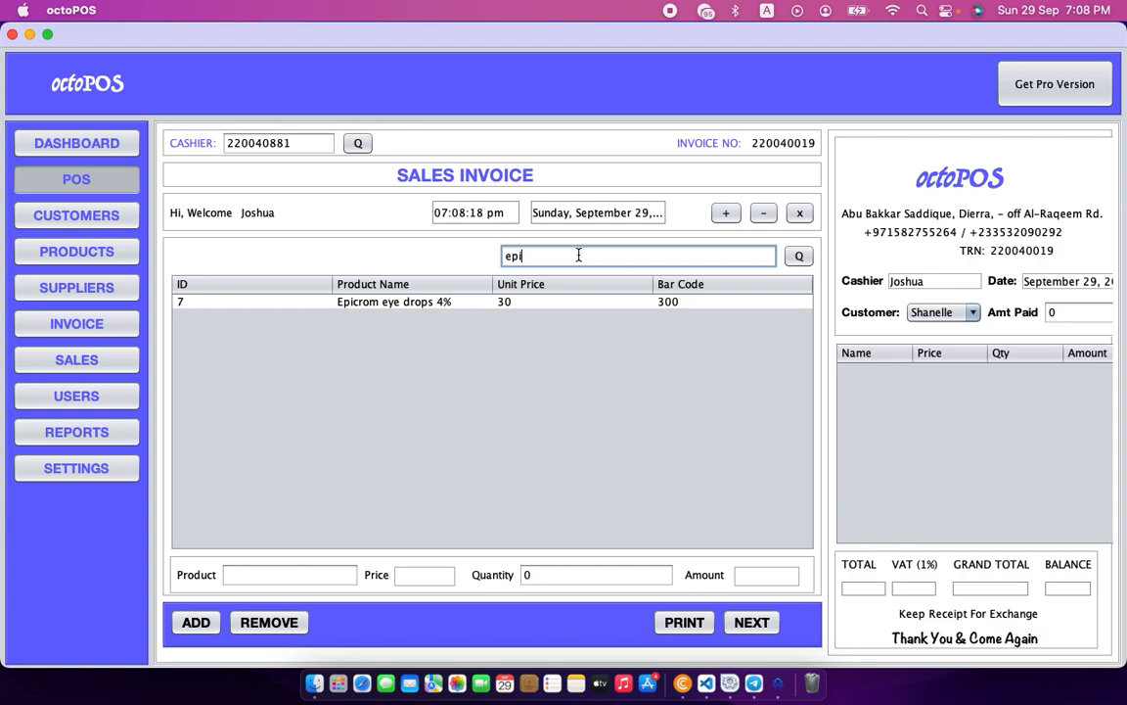
key("BackSpace")
key("BackSpace")
key("BackSpace")
type("para")
key("BackSpace")
key("BackSpace")
key("BackSpace")
key("BackSpace")
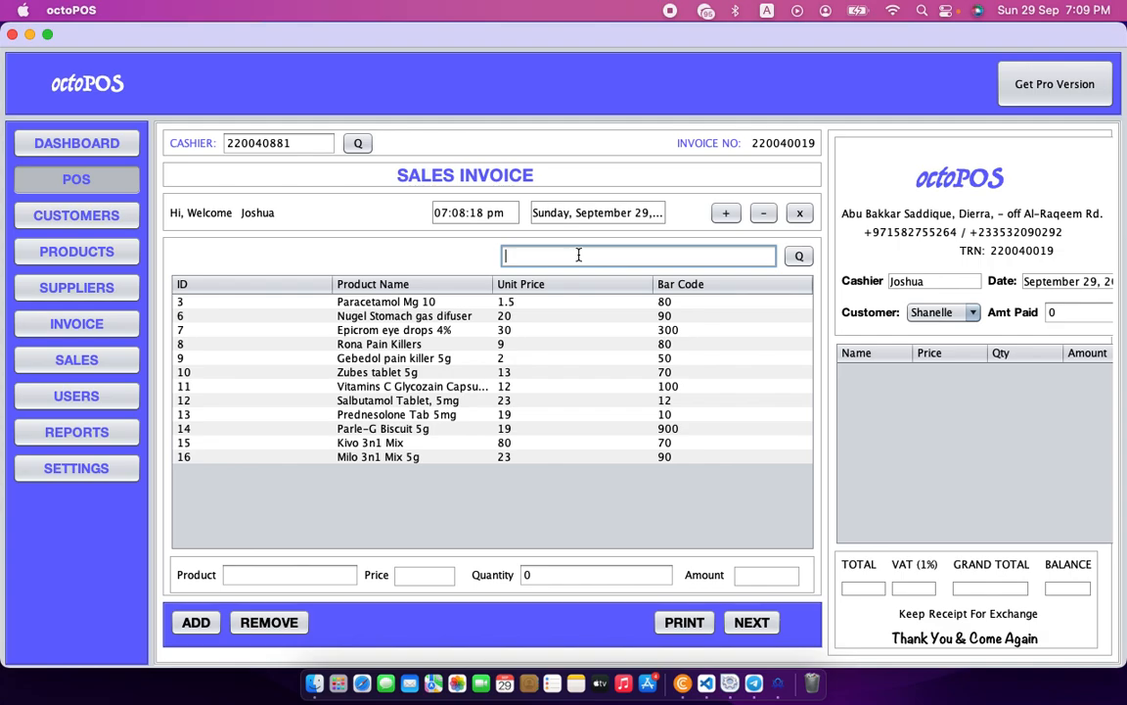
type("sal")
key("BackSpace")
key("BackSpace")
key("BackSpace")
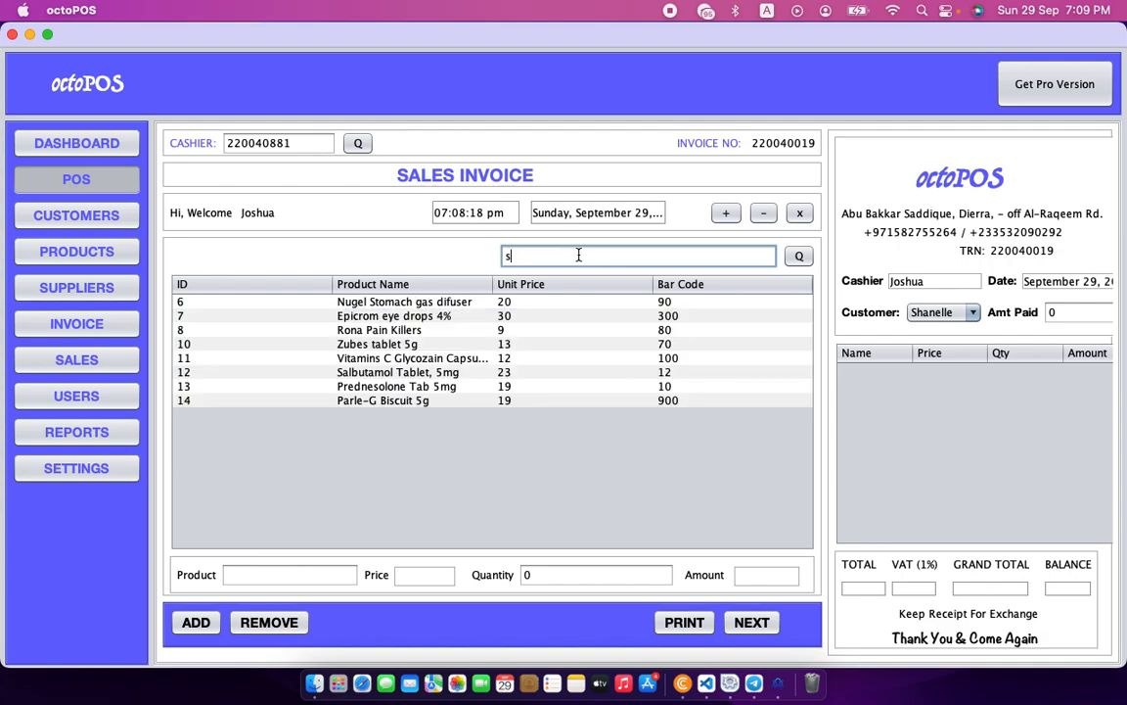
type("ron")
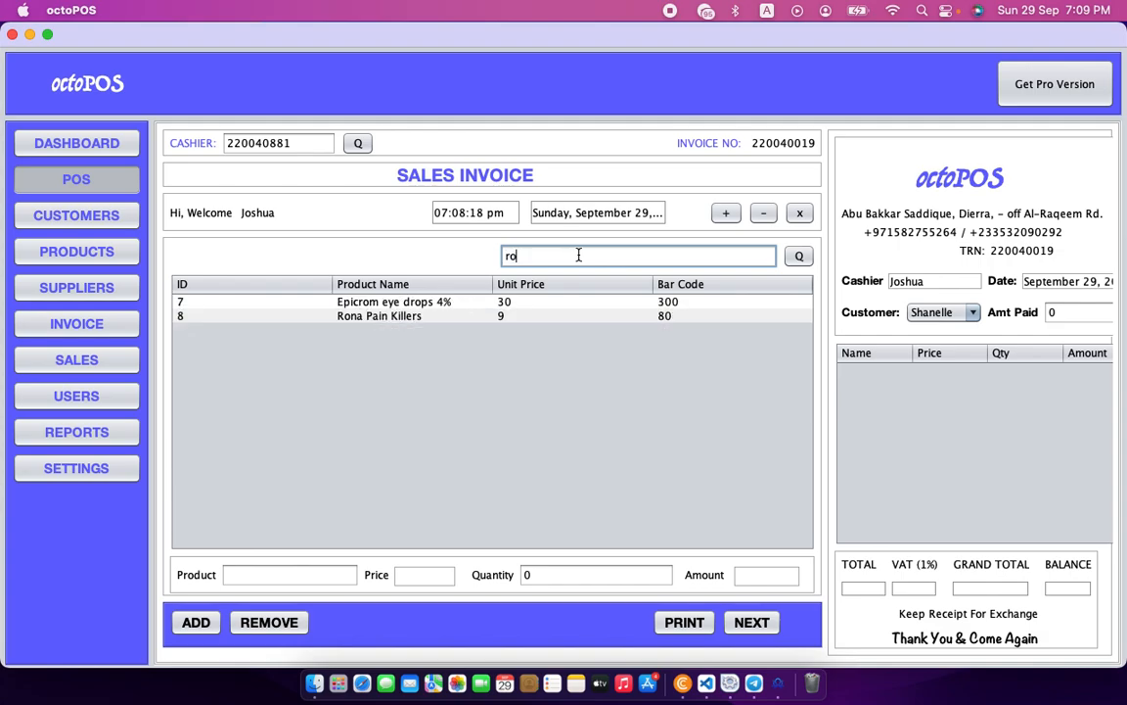
key("BackSpace")
key("BackSpace")
key("BackSpace")
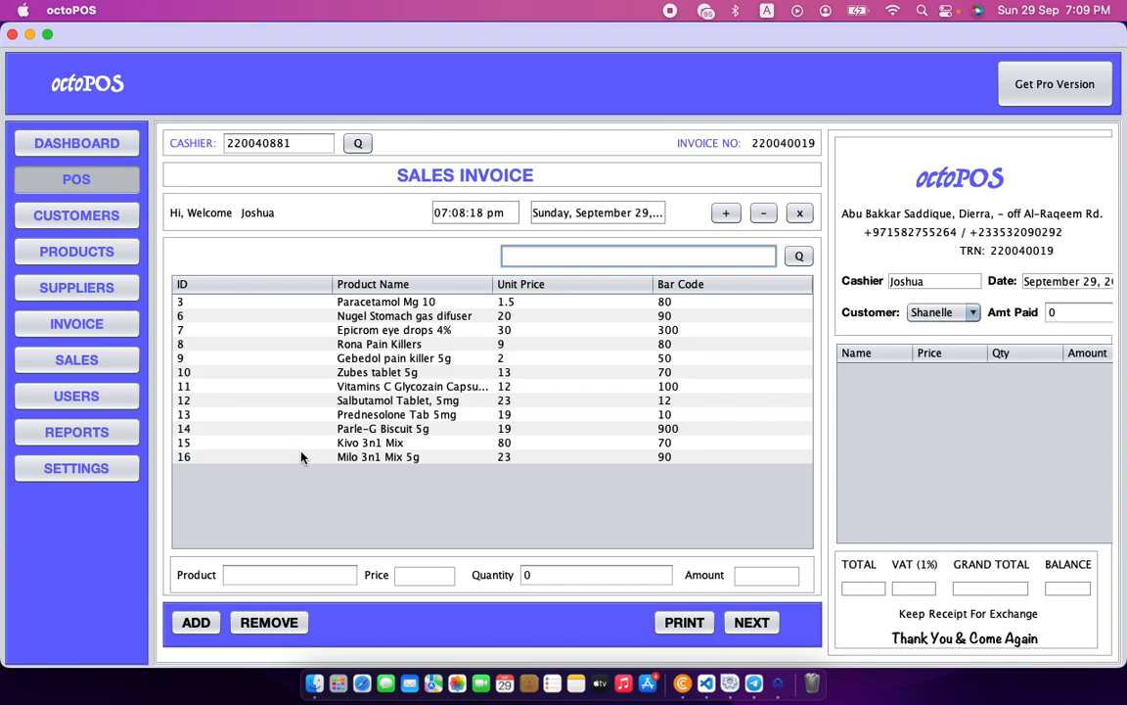
Add Milo 3n1 Mix 5g with quantity 2 and Gebedol pain killer 5g with quantity 6 to the receipt.
left_click(376, 458)
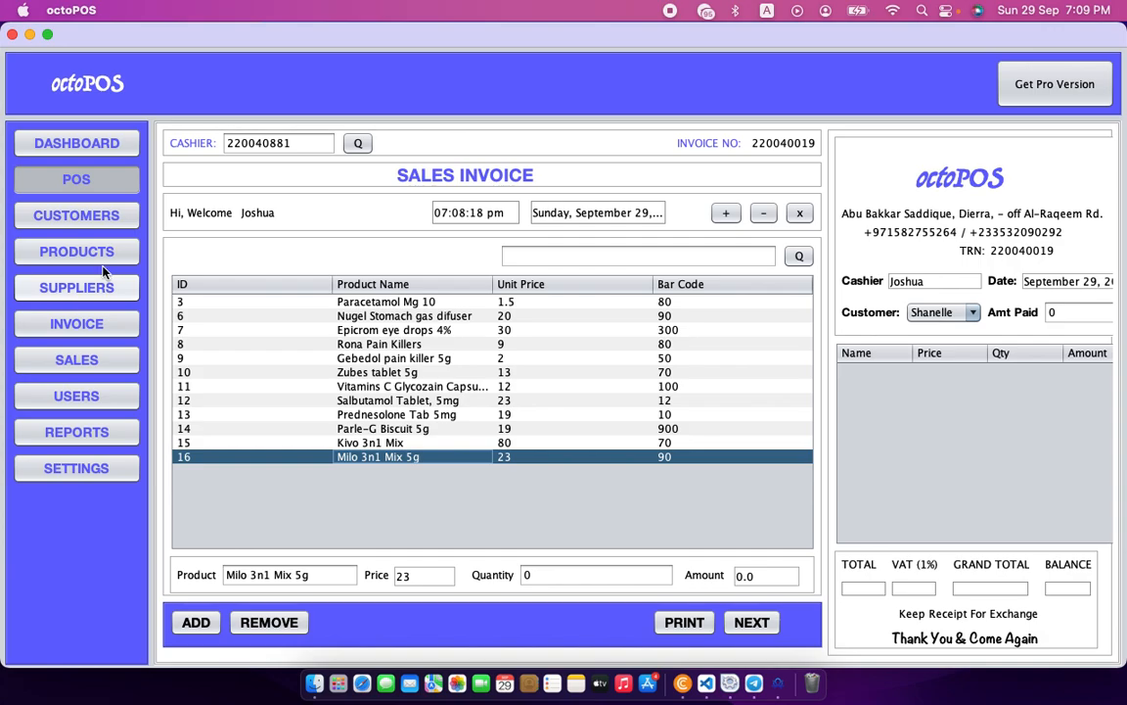
left_click(527, 576)
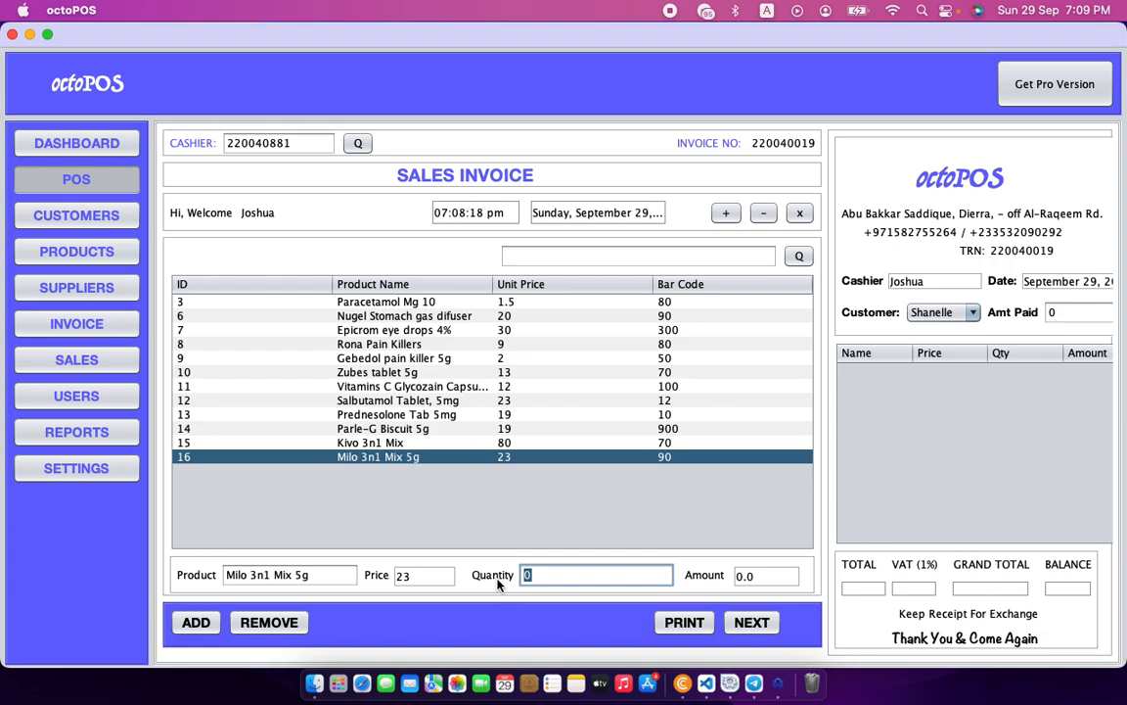
type("2")
left_click(726, 214)
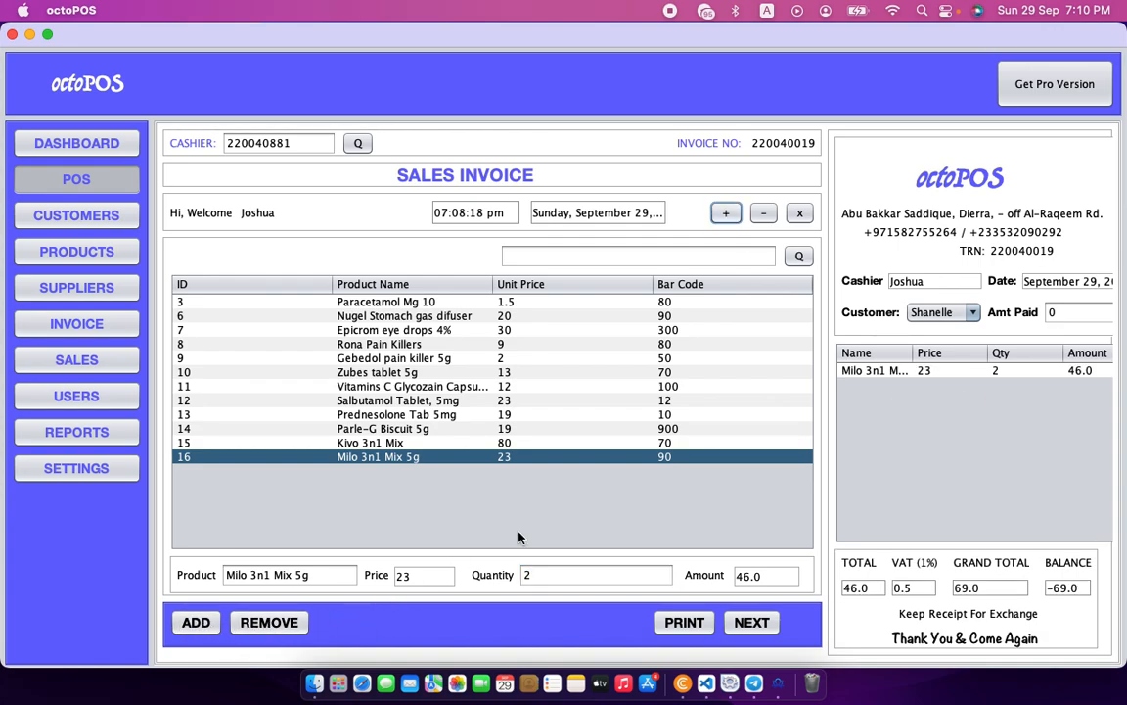
left_click(391, 359)
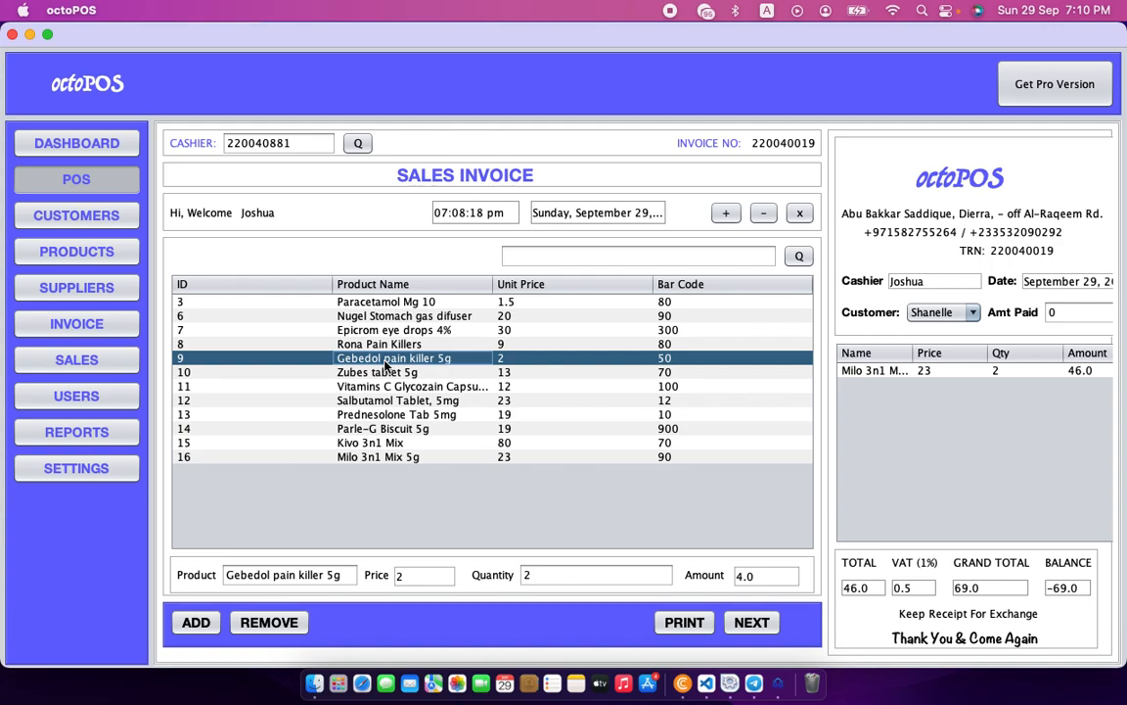
left_click(596, 575)
type("6")
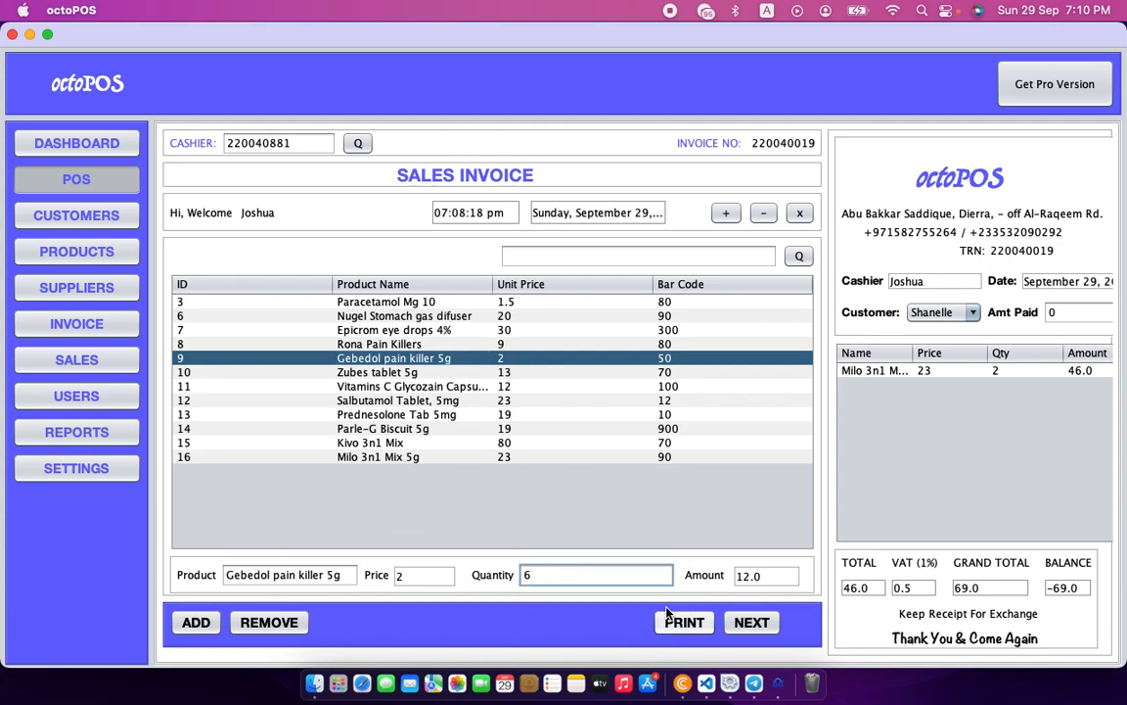
left_click(198, 623)
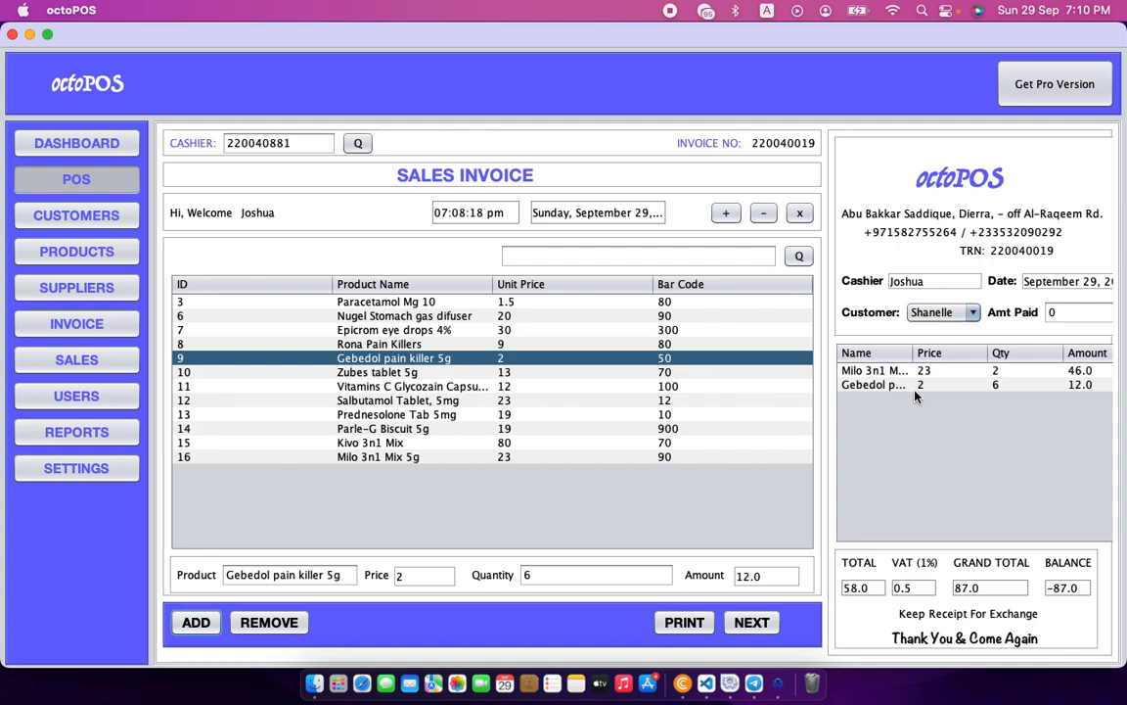
Add Epicrom eye drops 4% with quantity 8 and Kivo 3n1 Mix with quantity 3, bringing the grand total to 807.0.
left_click(382, 330)
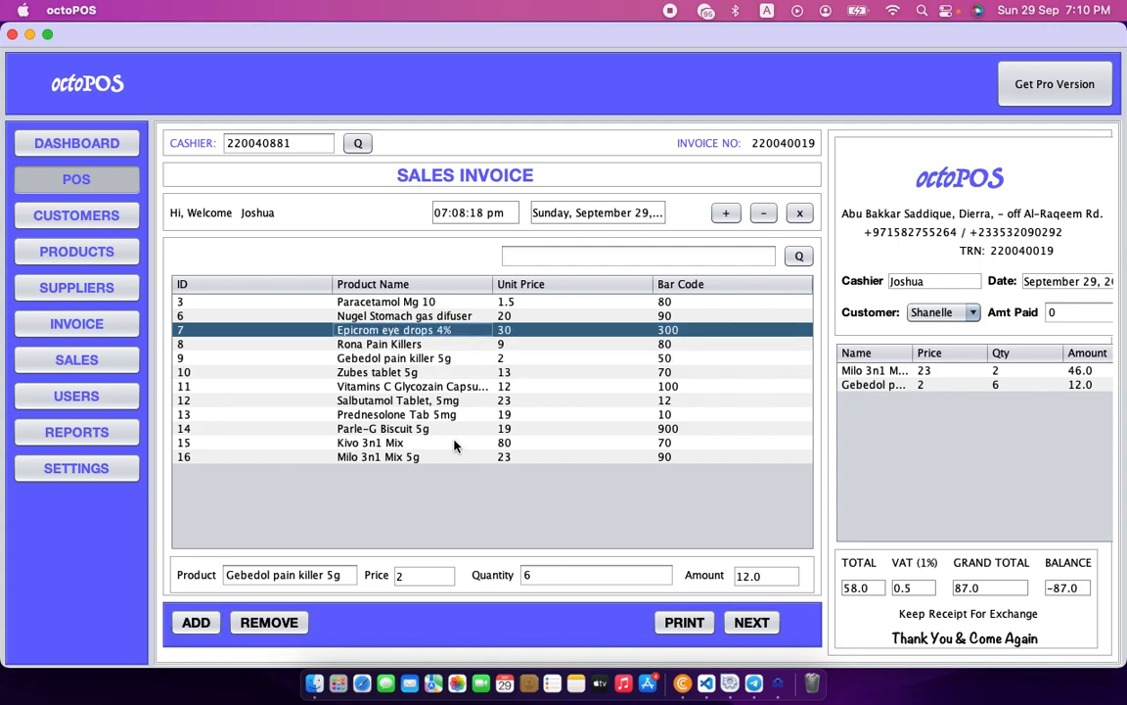
left_click(589, 576)
type("8")
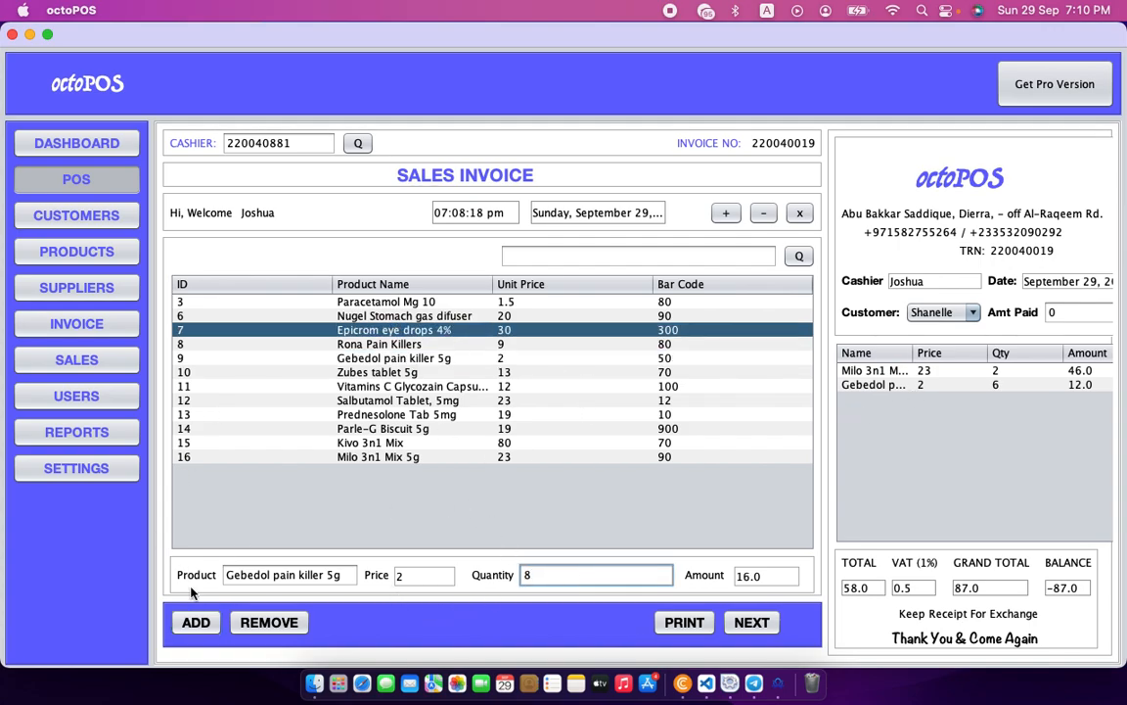
double_click(395, 330)
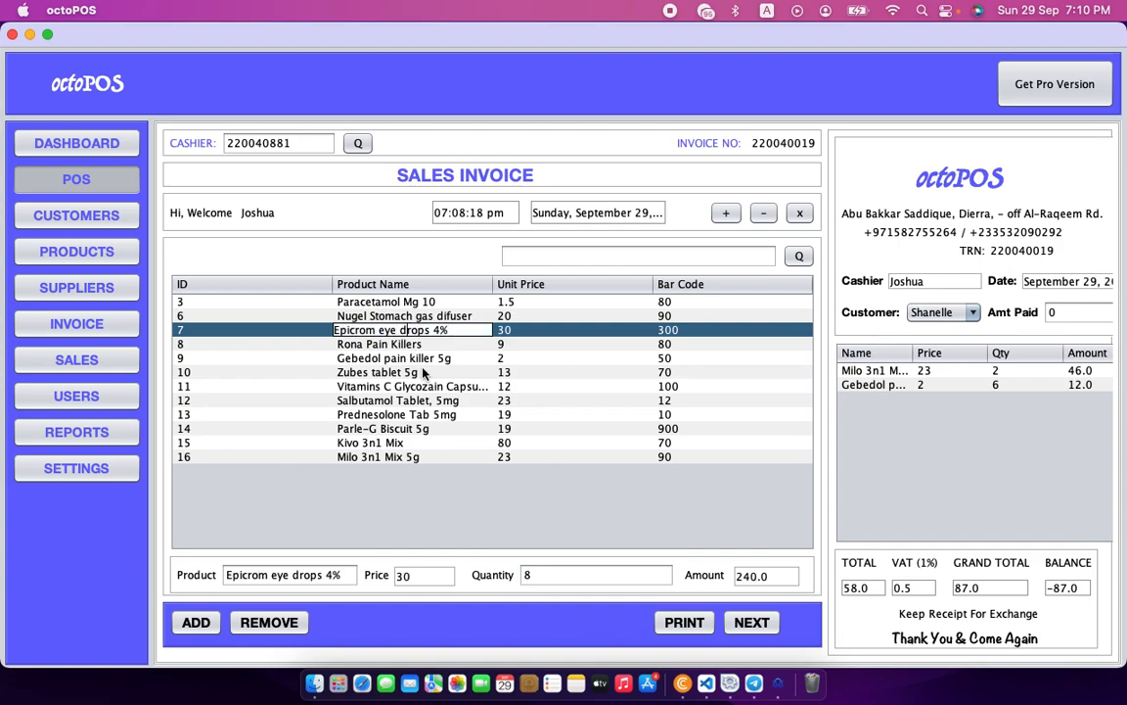
key("Escape")
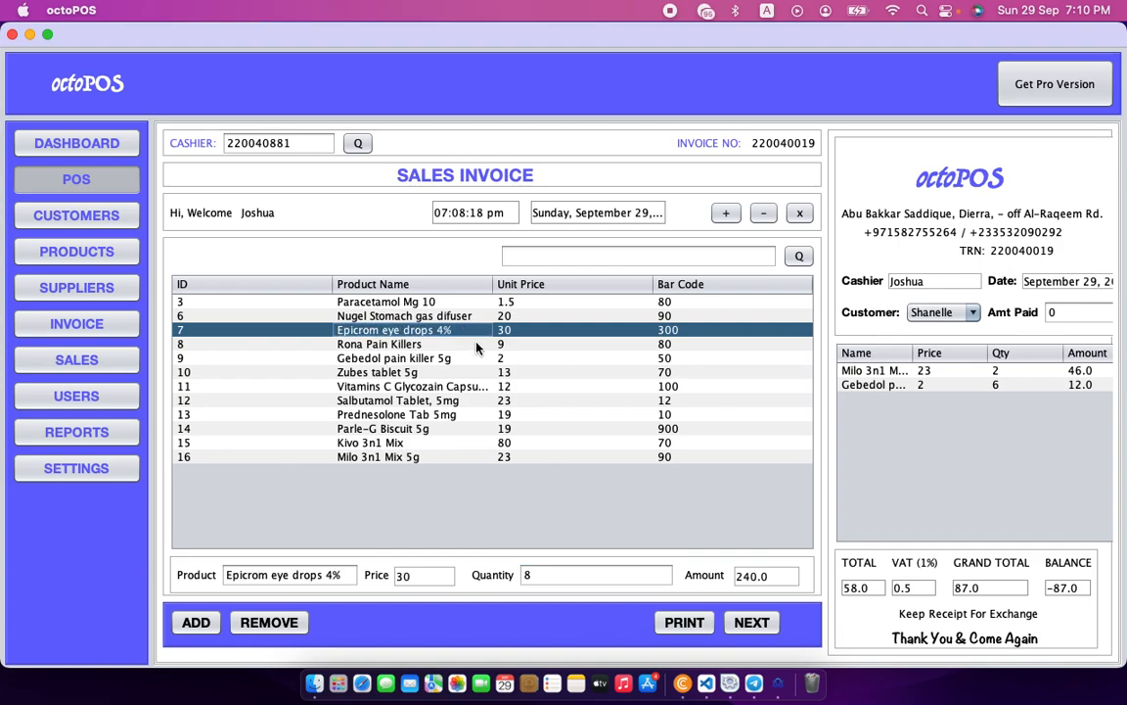
left_click(201, 625)
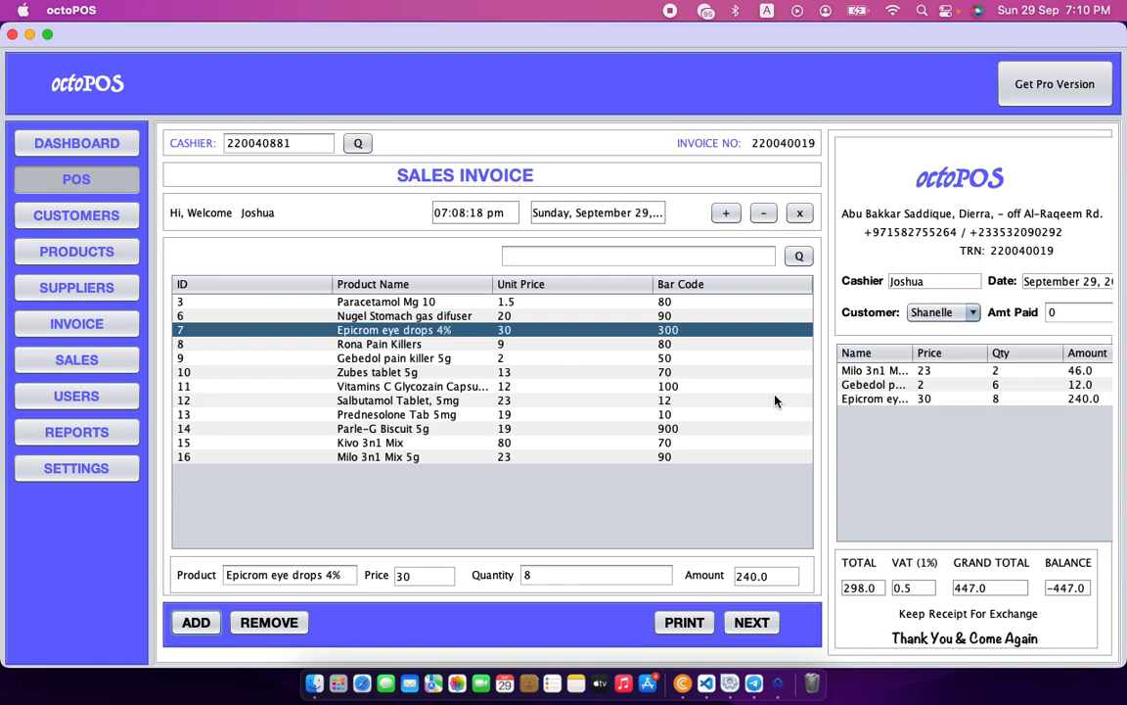
left_click(382, 443)
left_click(560, 574)
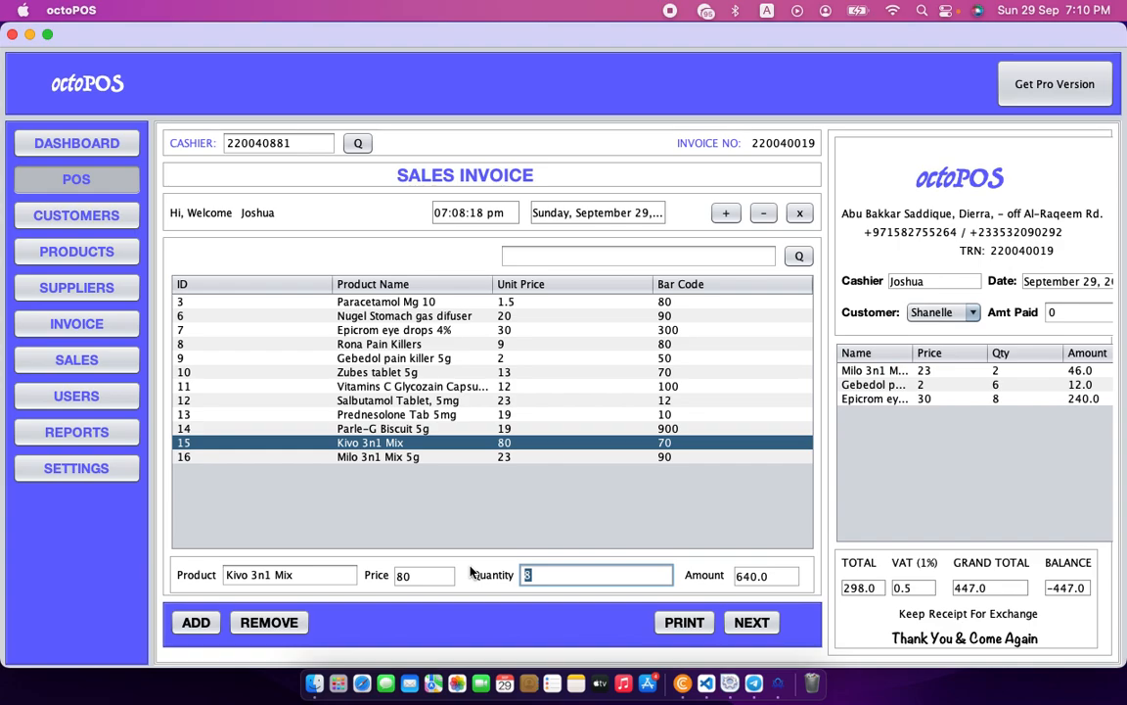
type("3")
left_click(724, 215)
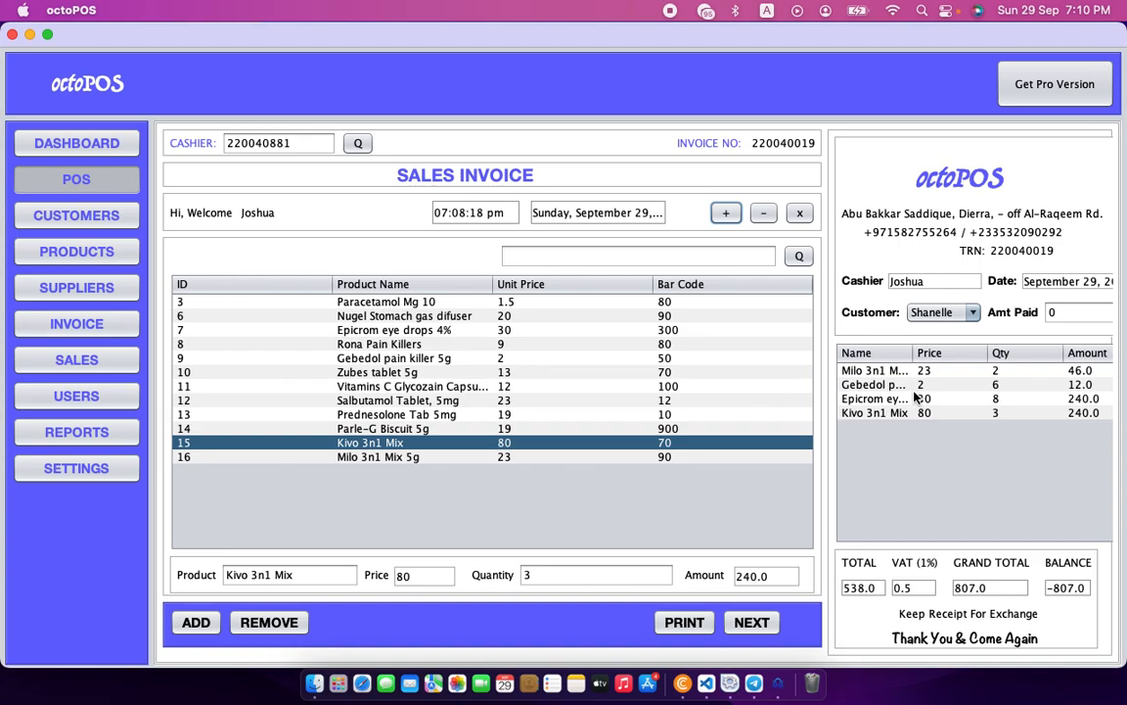
Delete the Gebedol line from the receipt so three items remain with grand total 789.0.
left_click(889, 387)
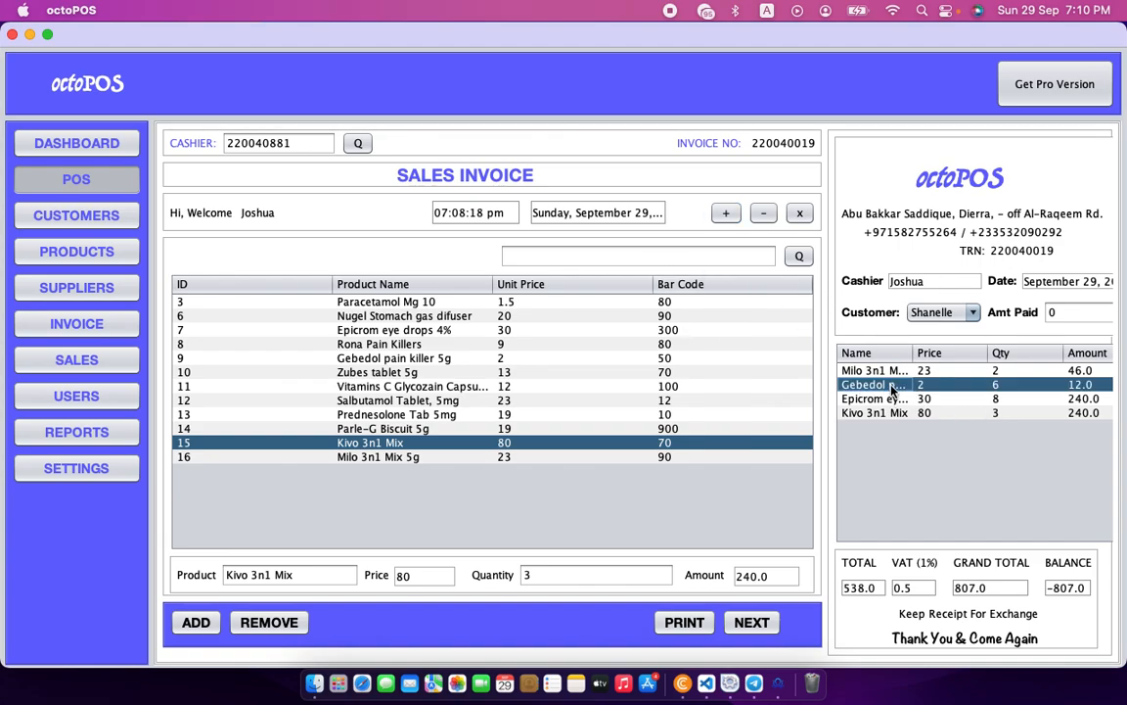
left_click(763, 213)
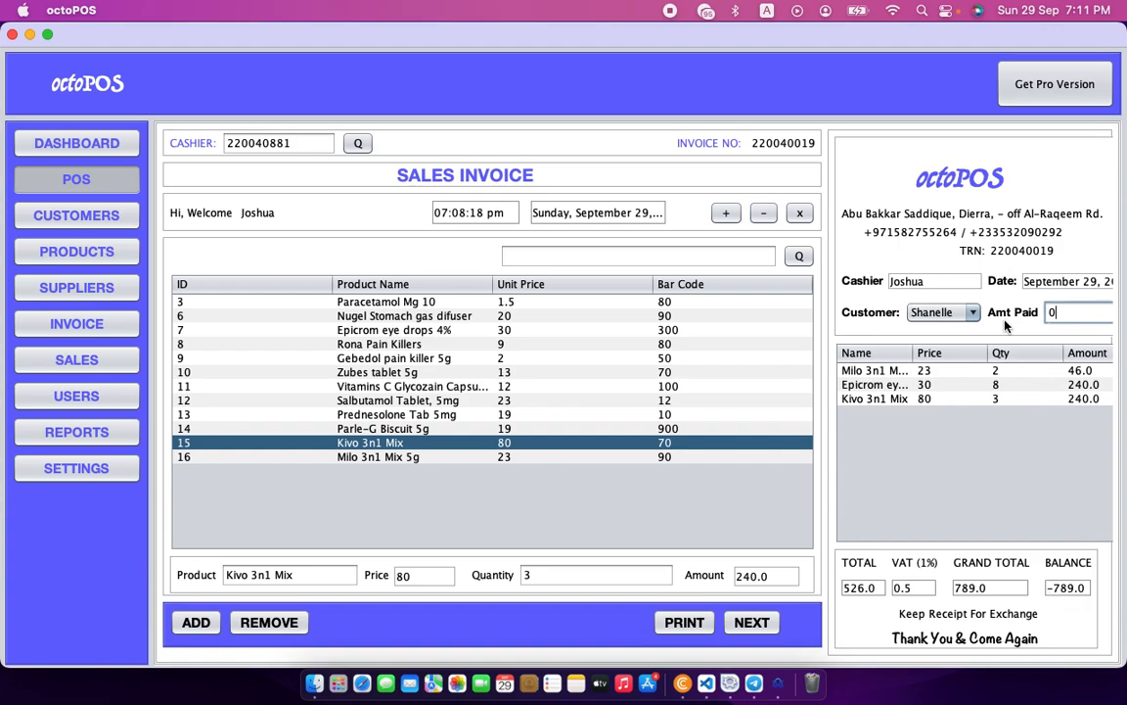
Enter 790 as the amount paid, leaving a balance of 1.0.
left_click(1077, 313)
type("790")
Cancel the Print dialog without printing, then save the sale and move on to empty invoice 220040020.
left_click(701, 628)
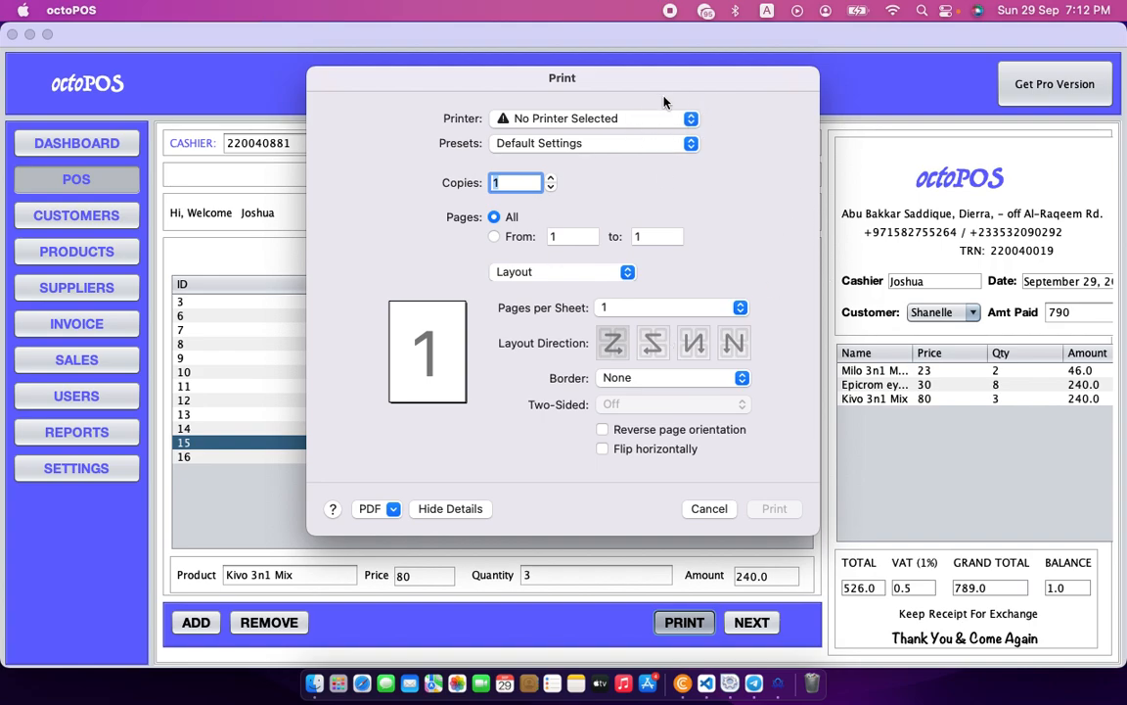
left_click(706, 509)
left_click(673, 621)
left_click(609, 122)
left_click(610, 121)
left_click(709, 508)
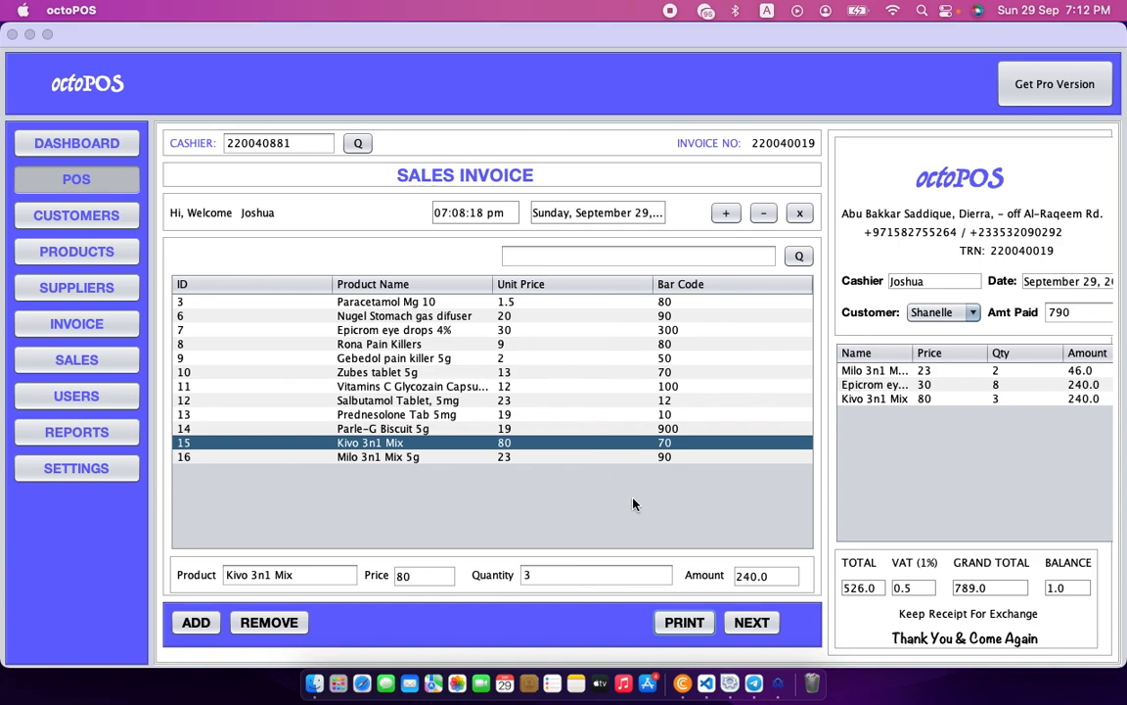
left_click(751, 625)
left_click(644, 382)
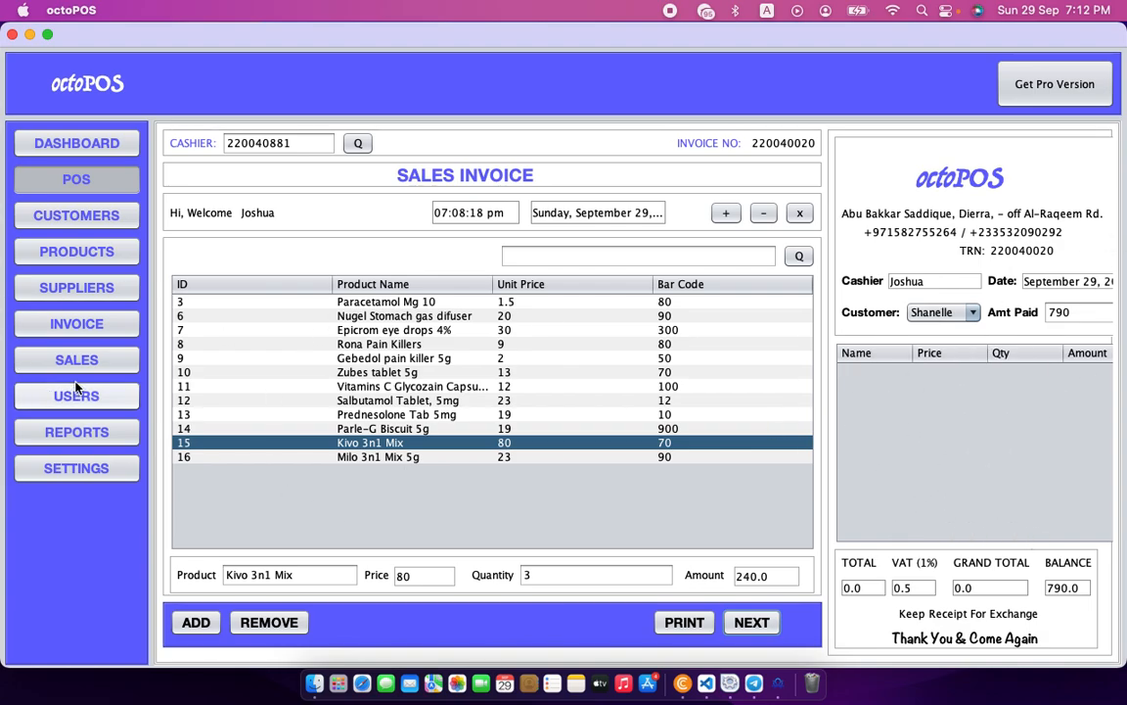
left_click(78, 323)
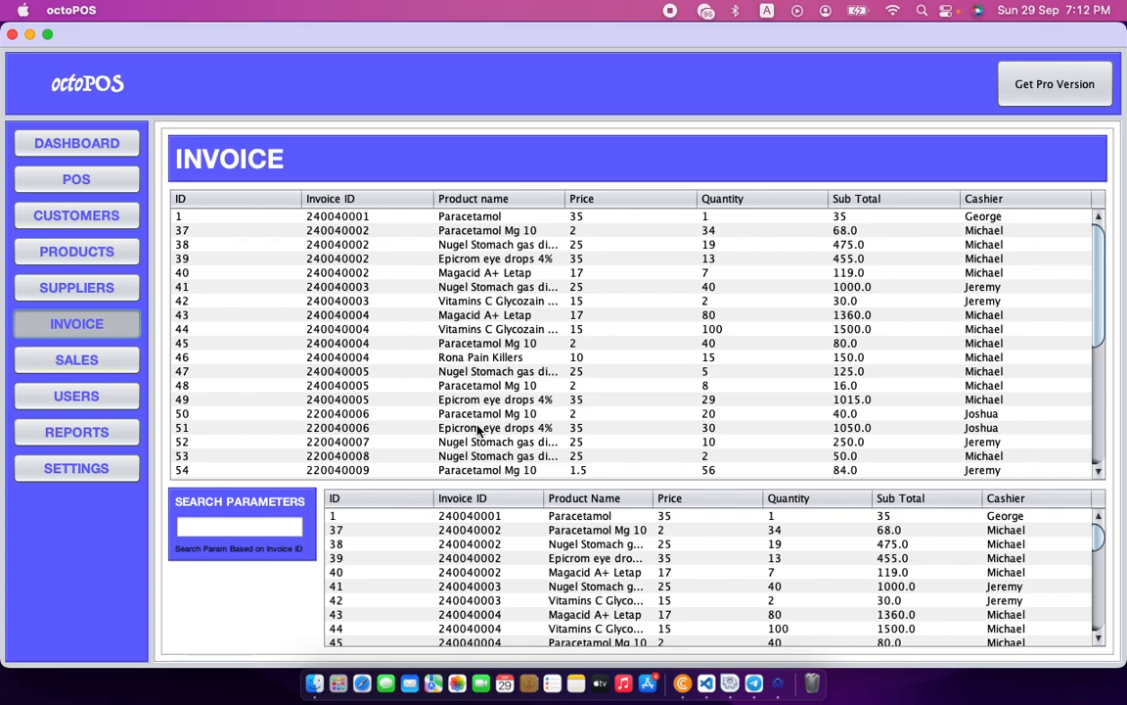
scroll(478, 430, "down", 5)
scroll(484, 450, "up", 2)
scroll(489, 472, "down", 2)
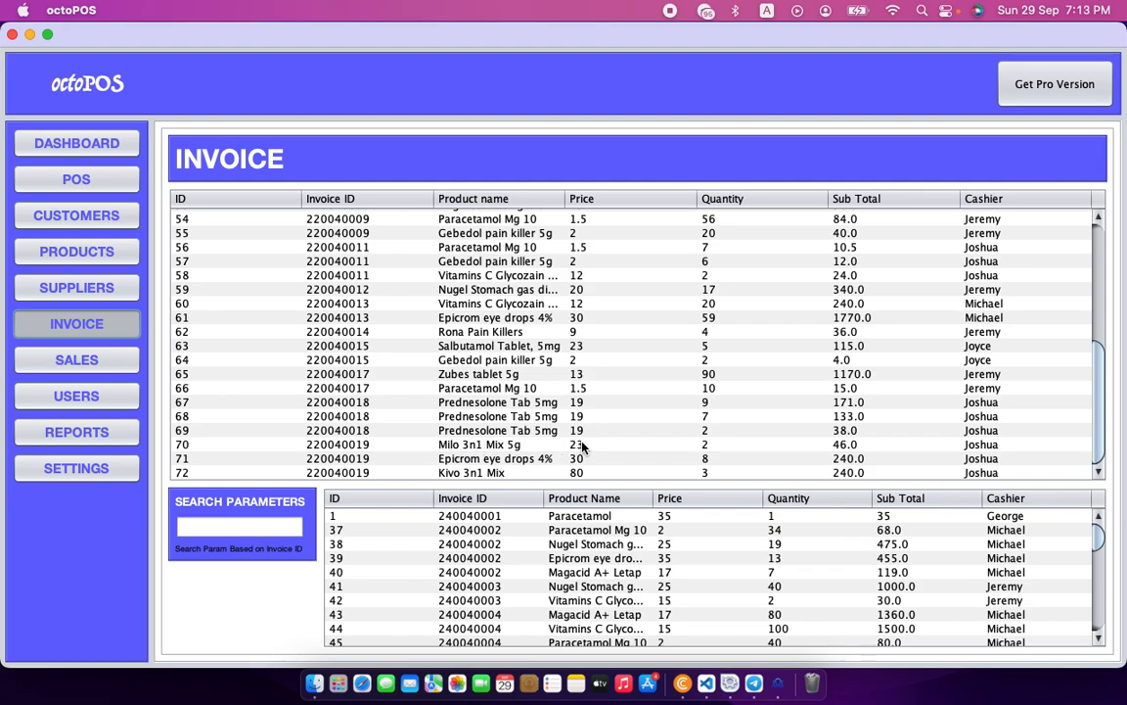
left_click(566, 444)
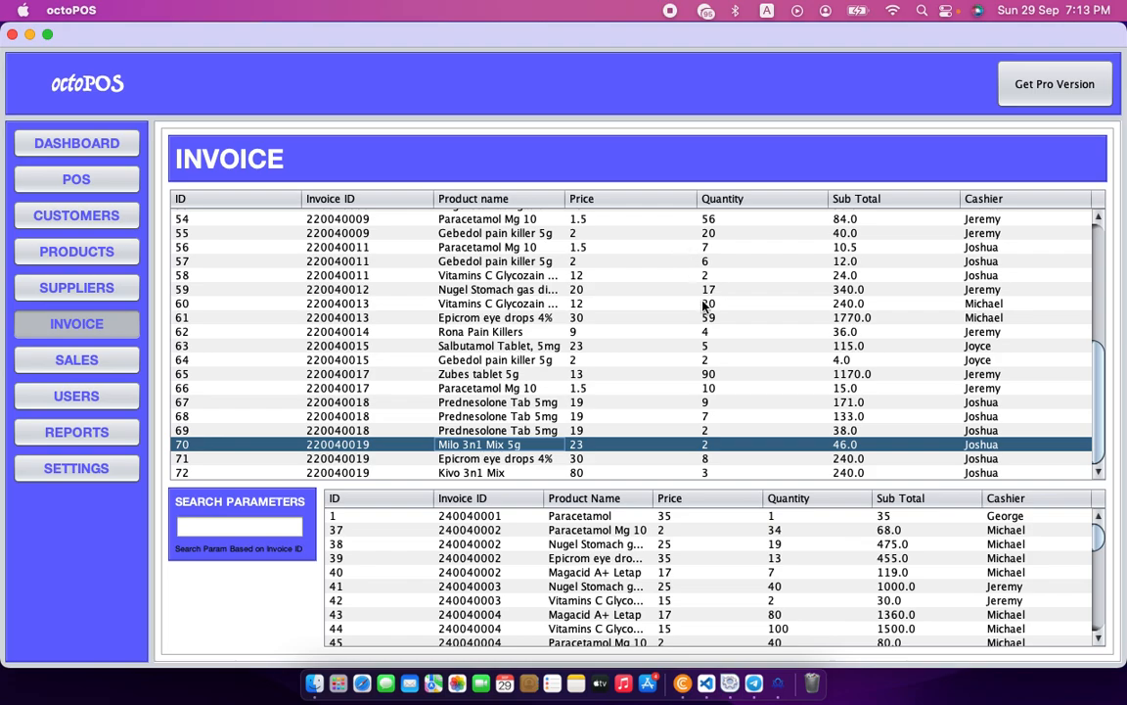
left_click(578, 461)
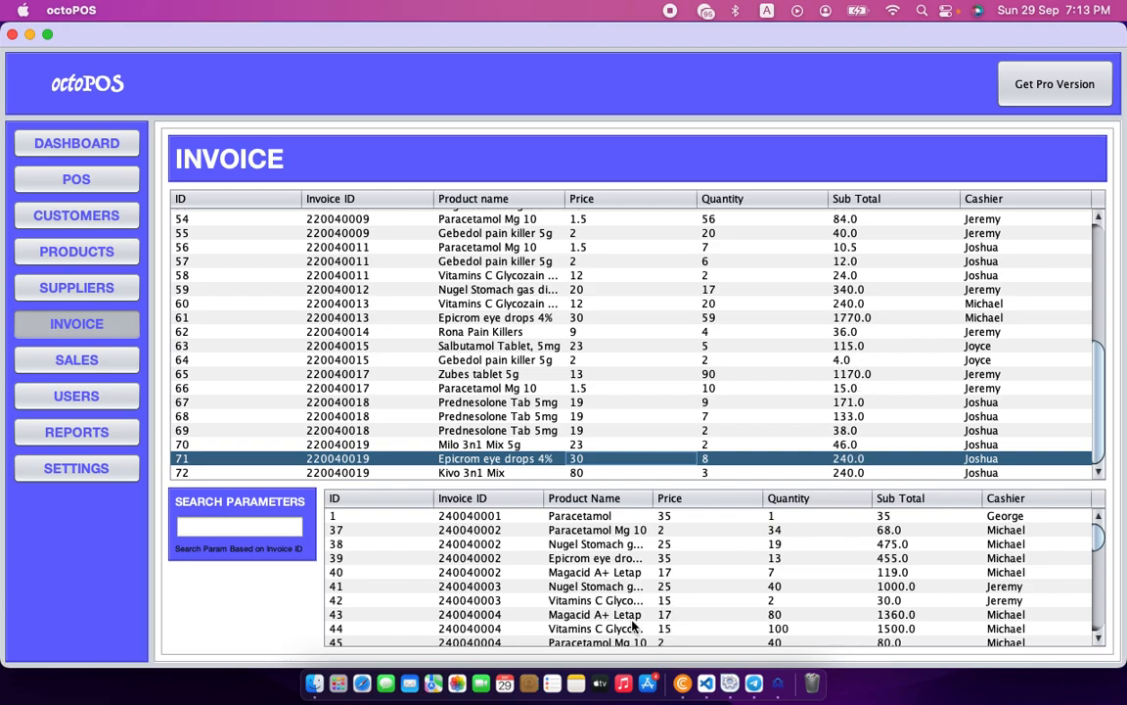
scroll(553, 565, "down", 10)
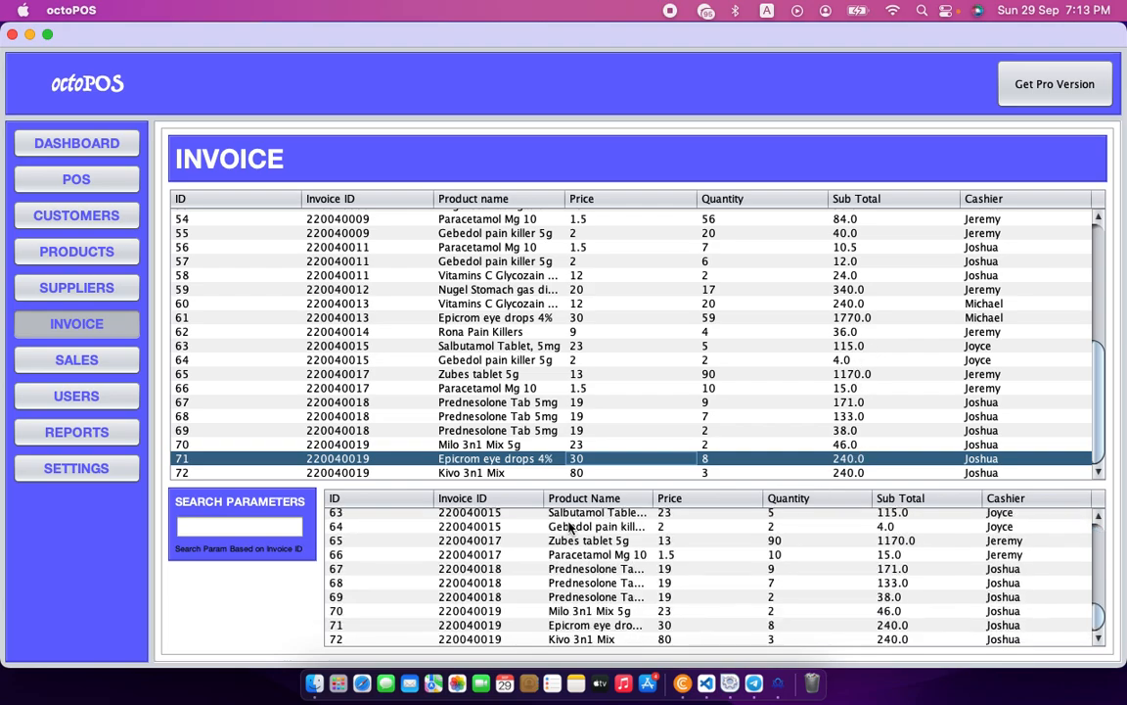
scroll(466, 368, "up", 10)
scroll(466, 372, "down", 10)
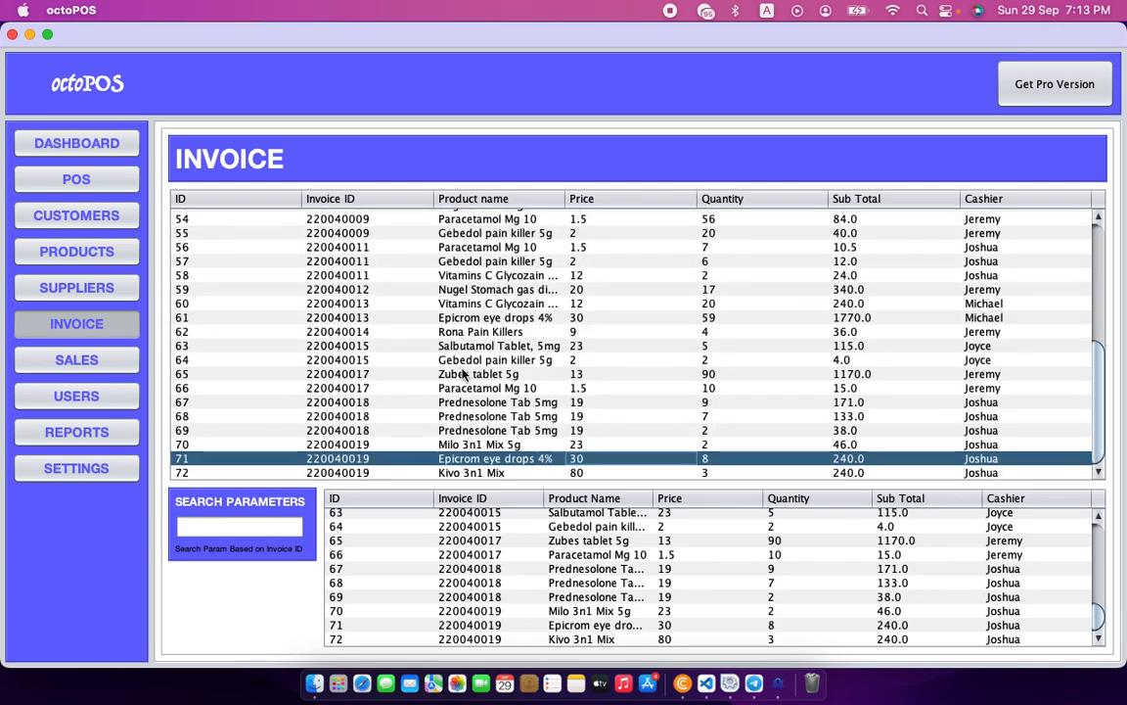
scroll(465, 375, "up", 6)
scroll(466, 375, "down", 6)
scroll(466, 374, "up", 6)
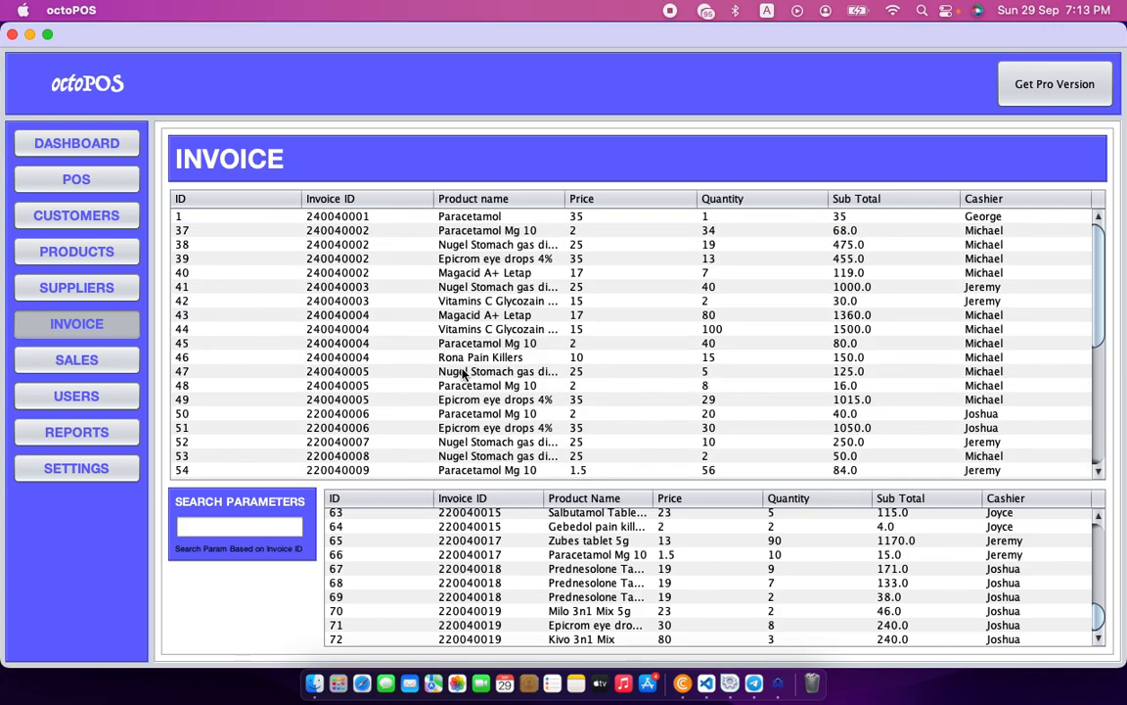
scroll(465, 375, "down", 6)
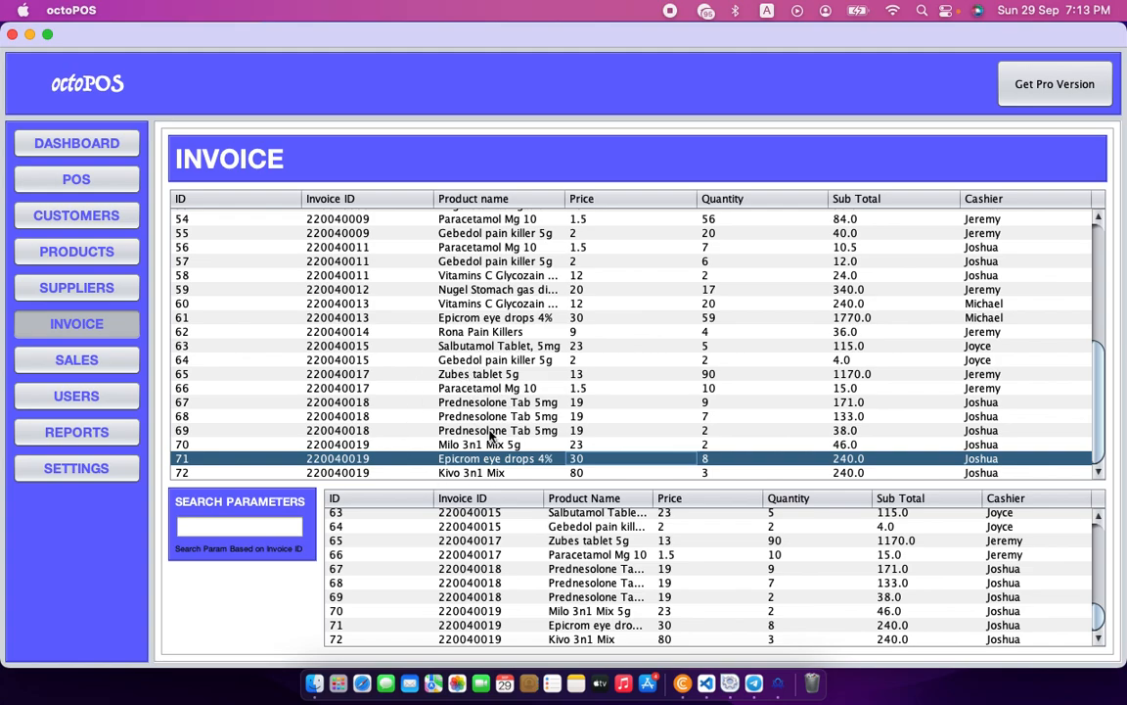
left_click(250, 524)
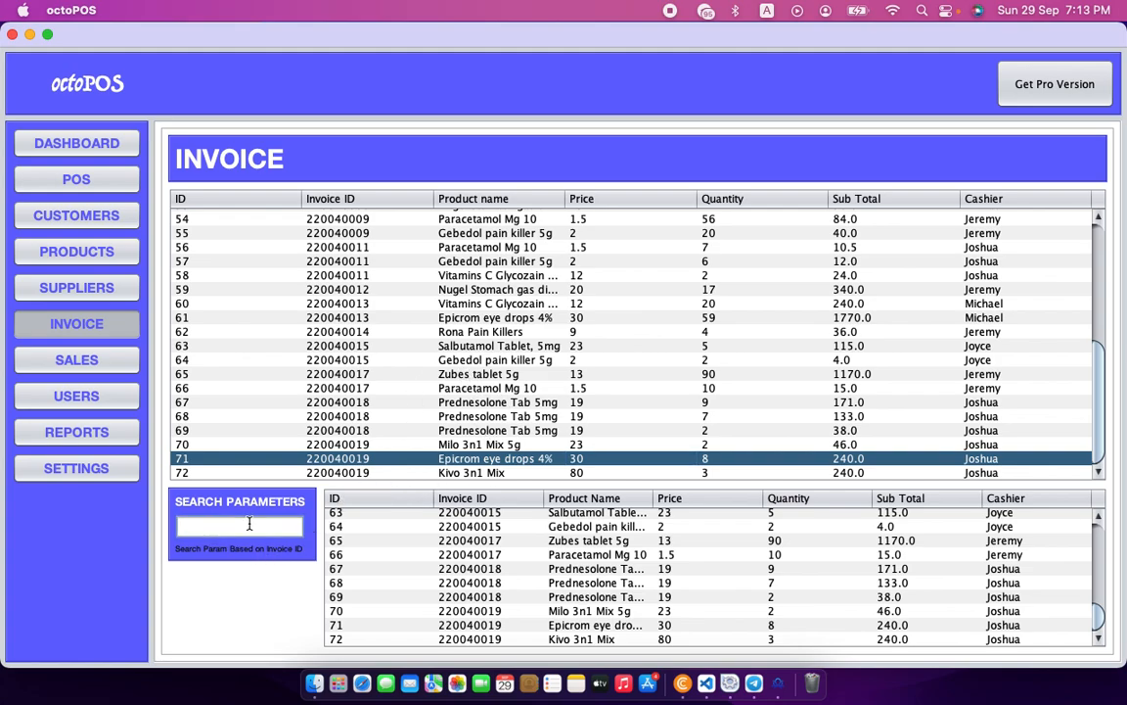
scroll(382, 301, "up", 5)
scroll(425, 340, "down", 5)
scroll(425, 340, "up", 5)
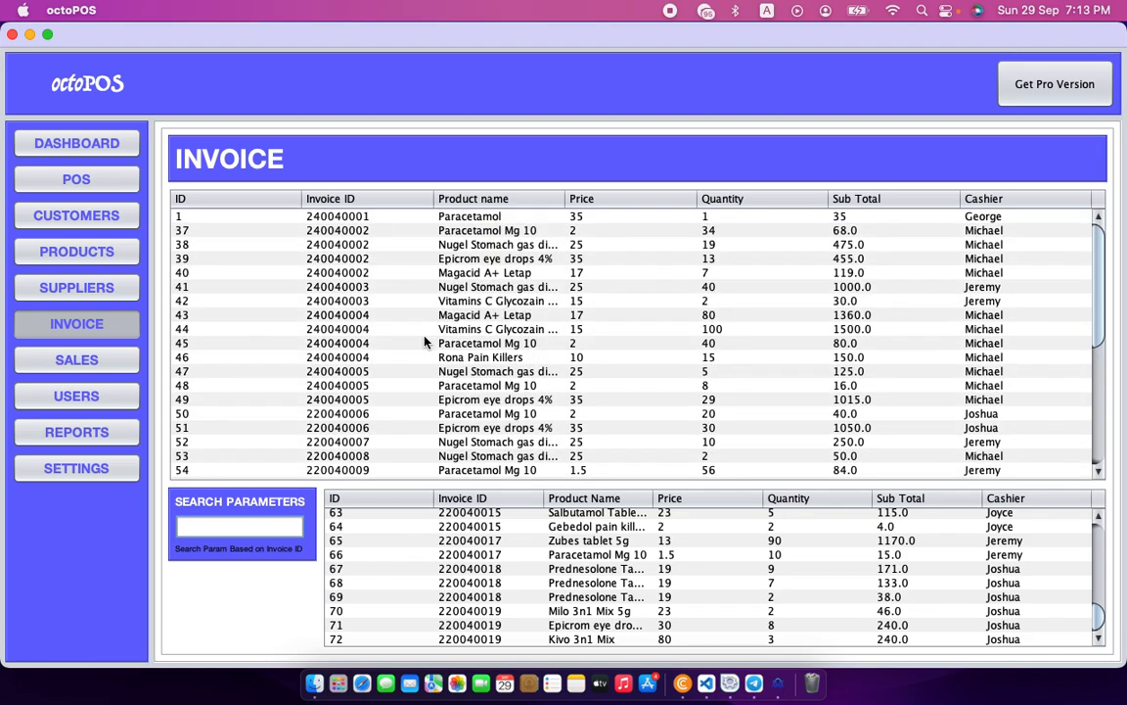
scroll(424, 341, "down", 5)
scroll(423, 387, "up", 5)
Filter the invoice items by 220040019, then switch to the Completed Sales / Orders page.
type("220040019")
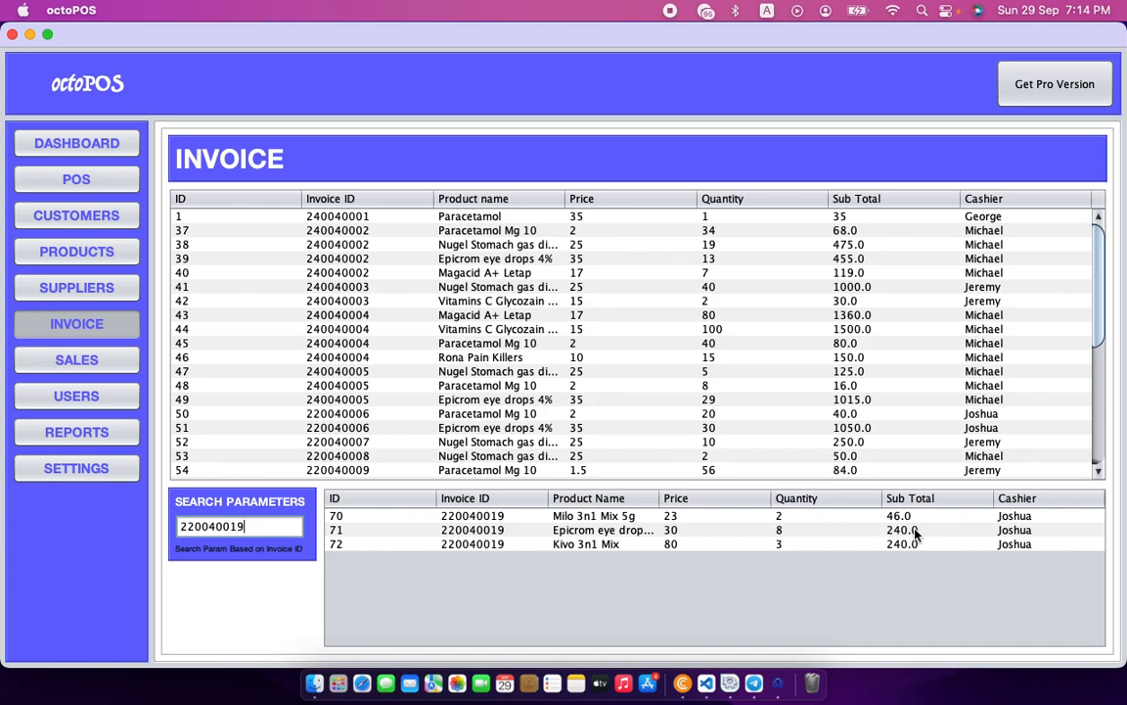
left_click(79, 361)
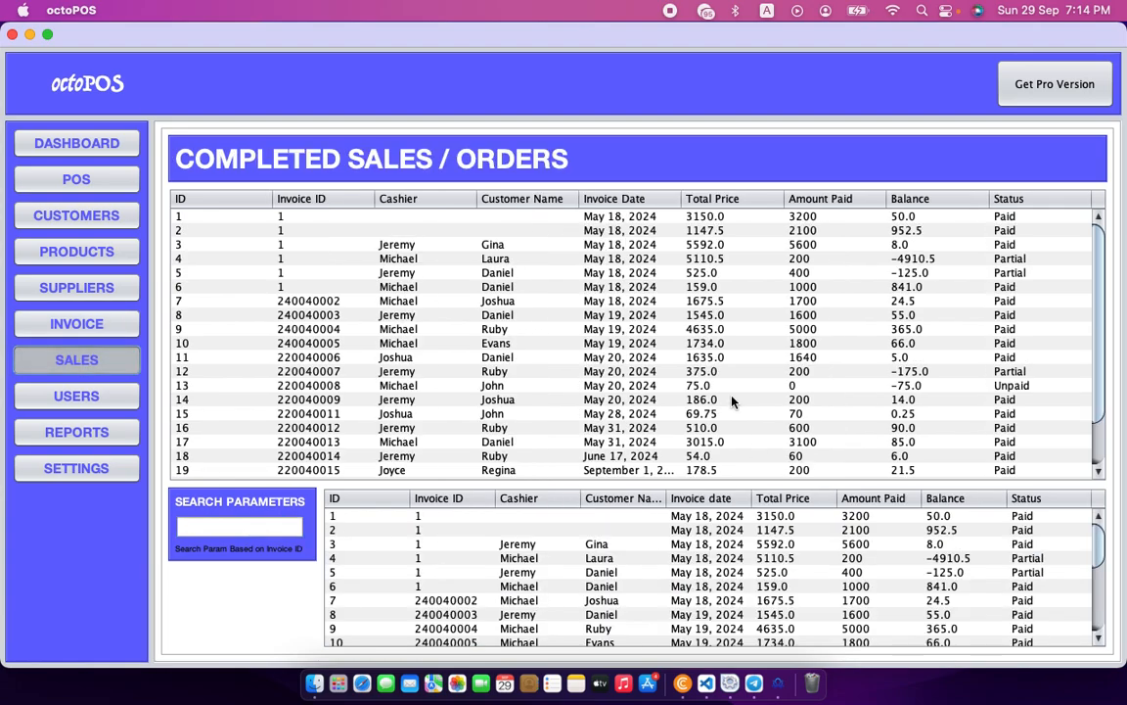
Browse the completed sales tables and select row 23, the new sale: total 789.0, paid 790, balance 1.0, status Paid.
scroll(732, 402, "down", 2)
left_click(260, 519)
scroll(441, 394, "up", 2)
scroll(442, 394, "down", 2)
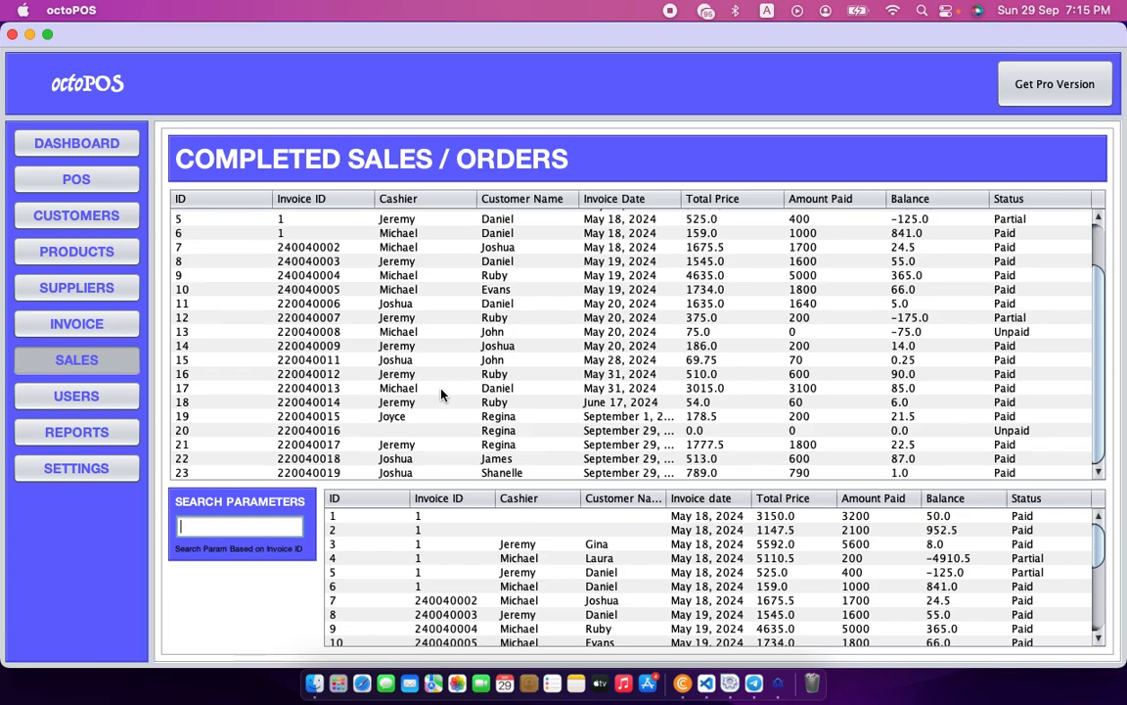
scroll(442, 396, "up", 2)
scroll(441, 394, "down", 2)
left_click(396, 474)
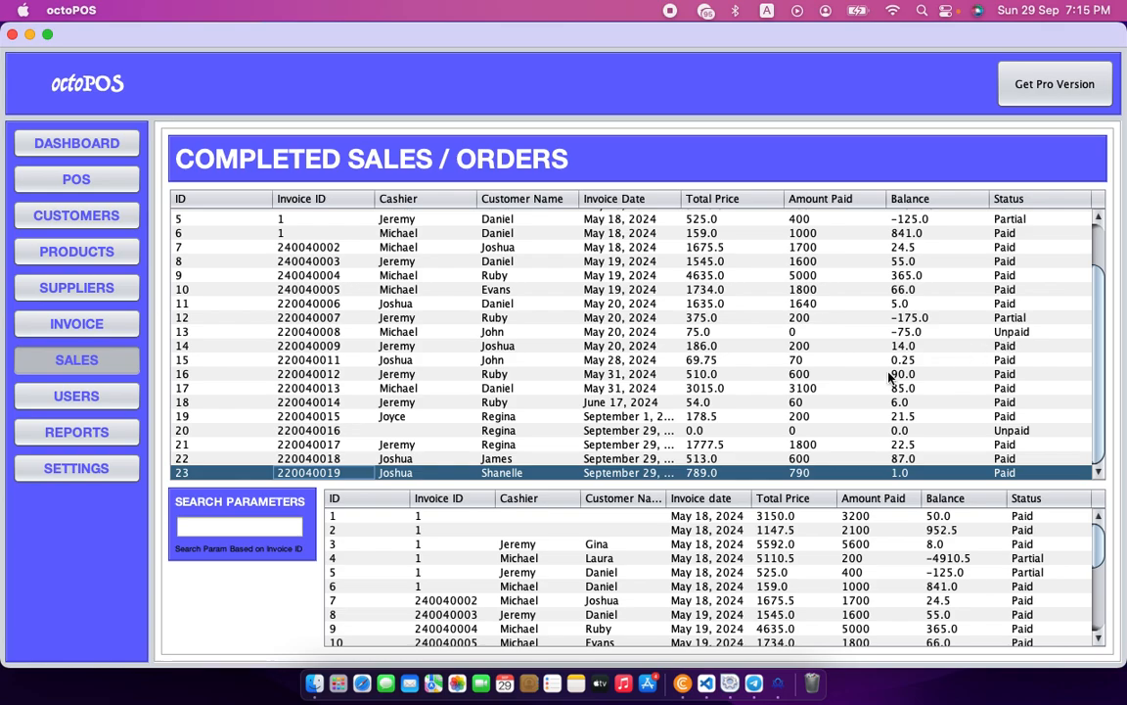
scroll(613, 435, "up", 2)
scroll(613, 435, "down", 2)
scroll(614, 441, "up", 2)
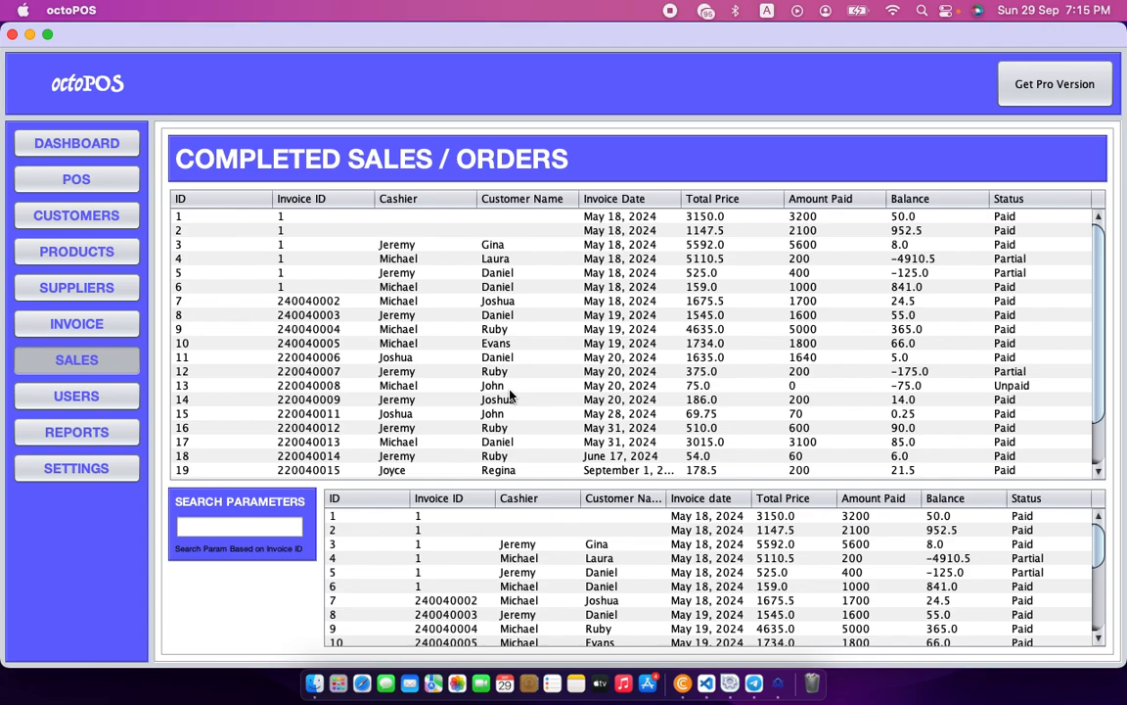
scroll(626, 567, "down", 6)
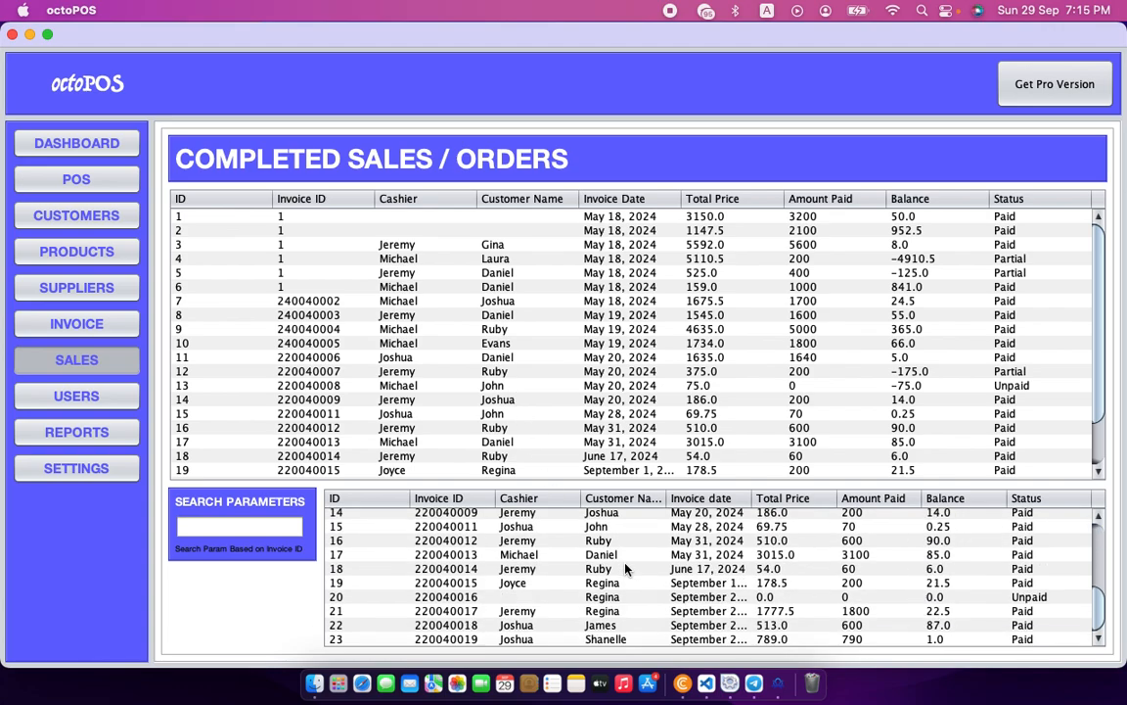
scroll(627, 567, "up", 6)
Search sales for invoice 220040019, leaving only Milo 3n1 Mix, Epicrom eye drops and Kivo 3n1 Mix.
left_click(251, 529)
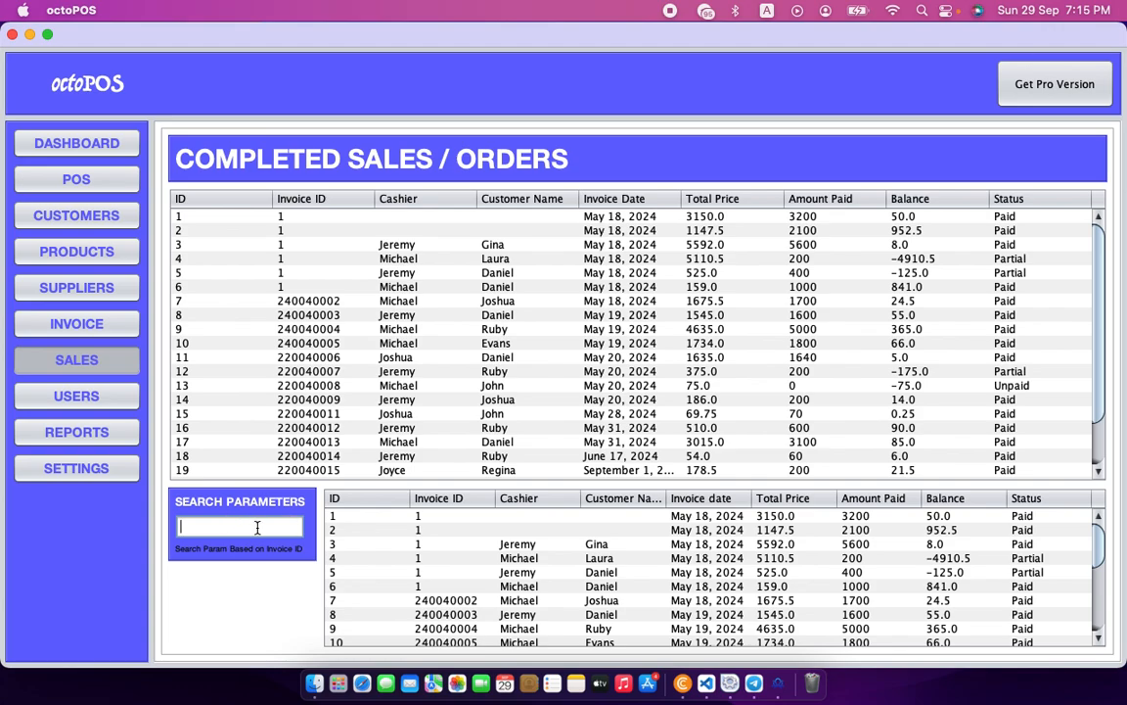
type("220040019")
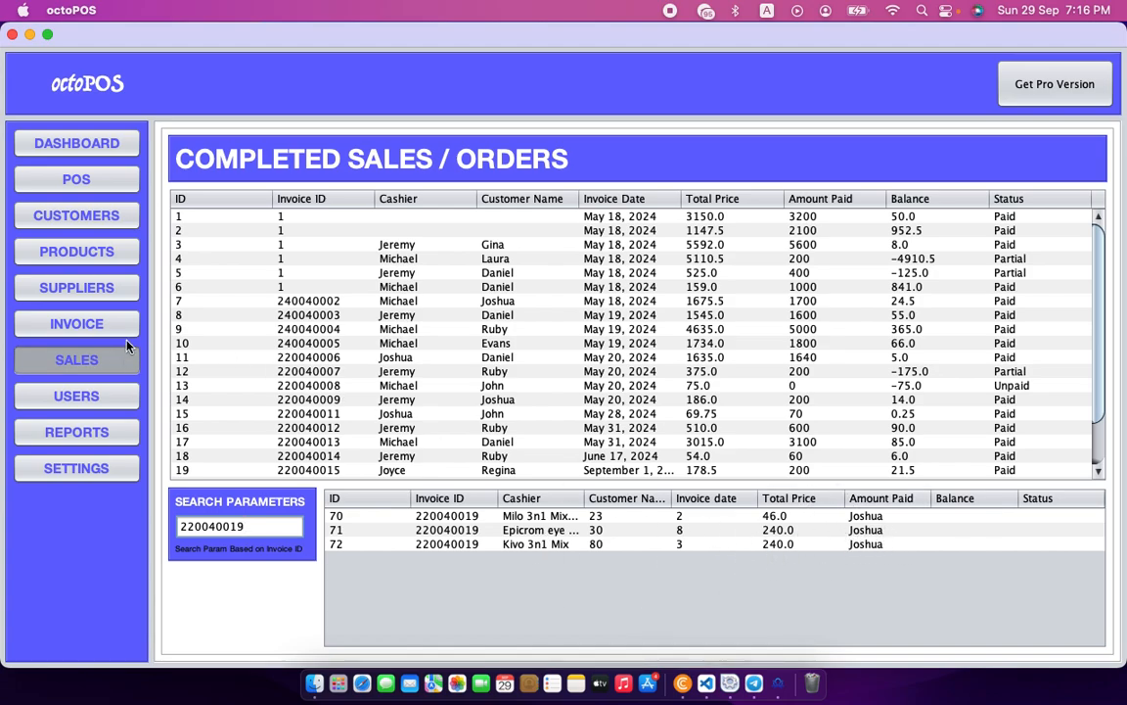
scroll(685, 433, "down", 2)
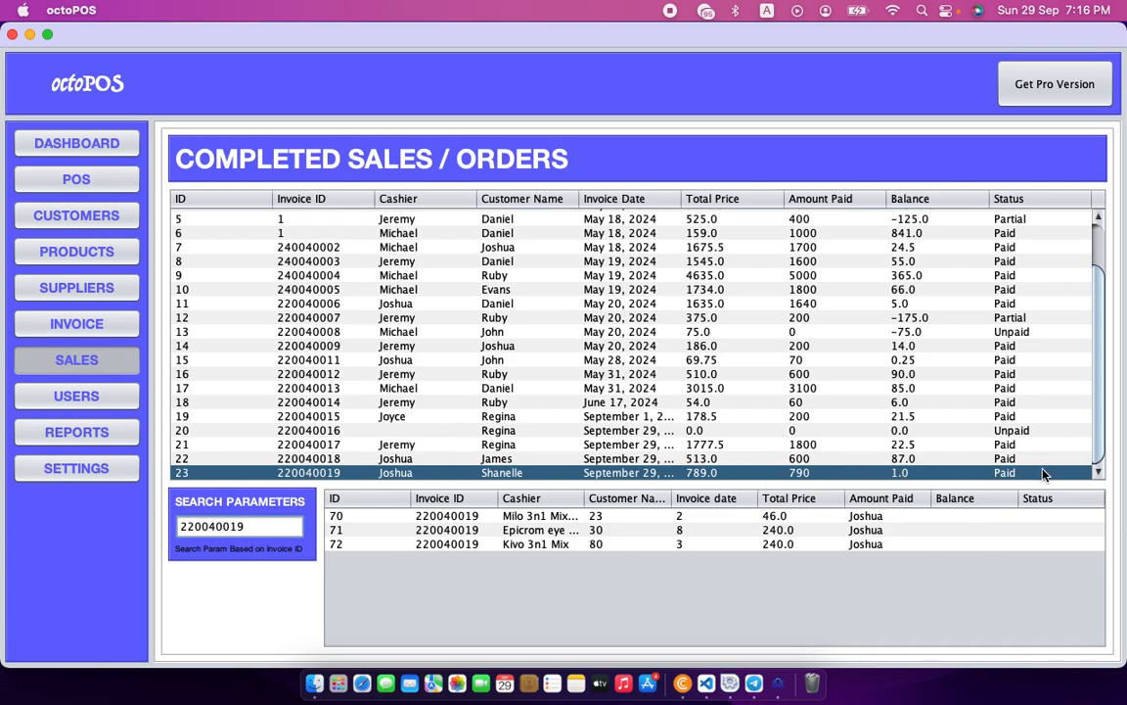
View the USERS records, then return to the POS screen with empty invoice 220040020.
left_click(78, 396)
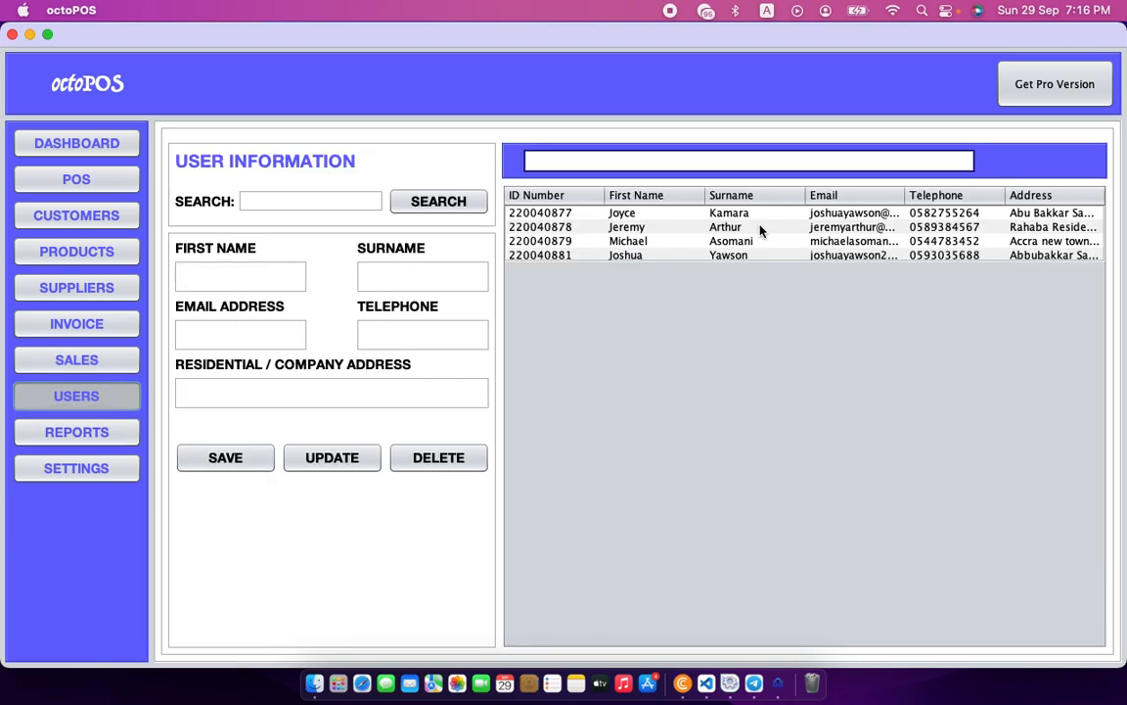
left_click(68, 179)
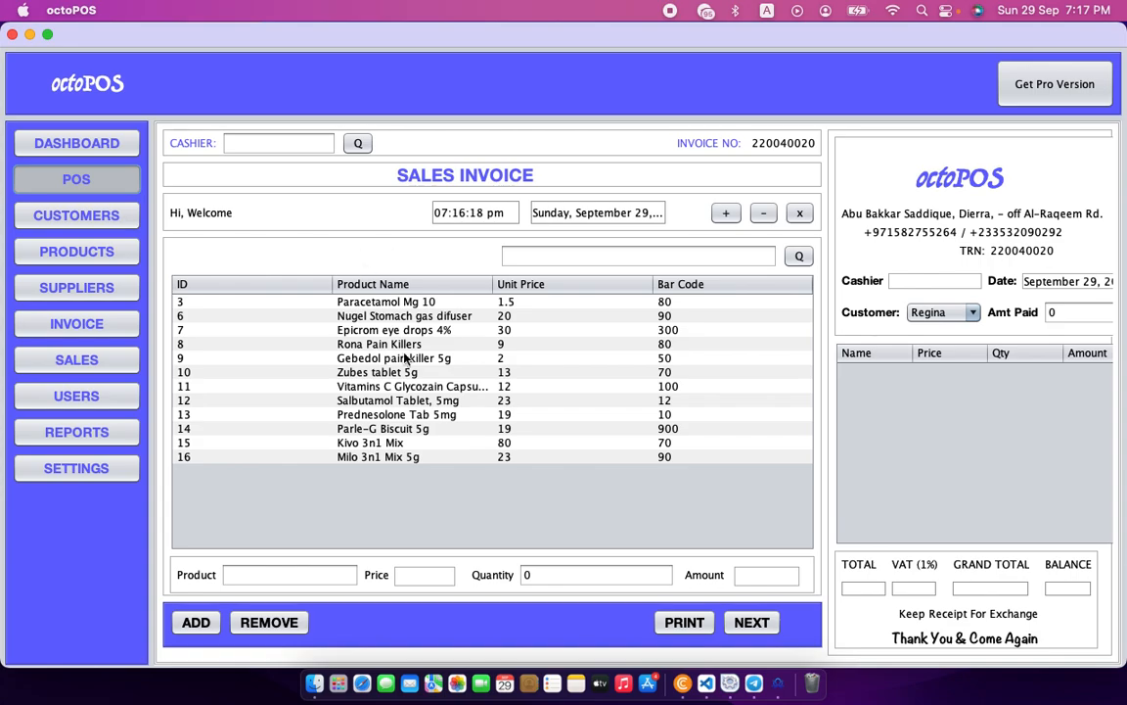
Bring up Settings showing company name octoPOS and last invoice 220040019, and edit the Company Name field.
left_click(63, 469)
left_click(222, 297)
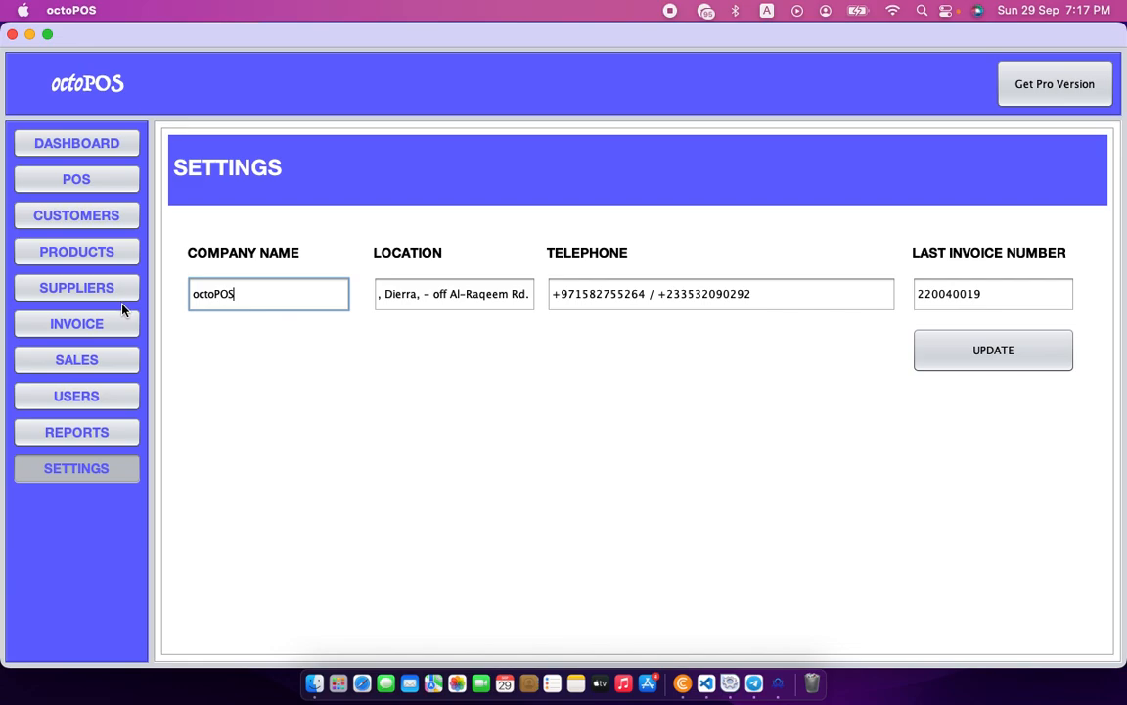
Highlight company name octoPOS and last invoice 220040019, return to the POS invoice screen, then switch to Chrome.
left_click_drag(227, 297, 185, 295)
left_click(996, 298)
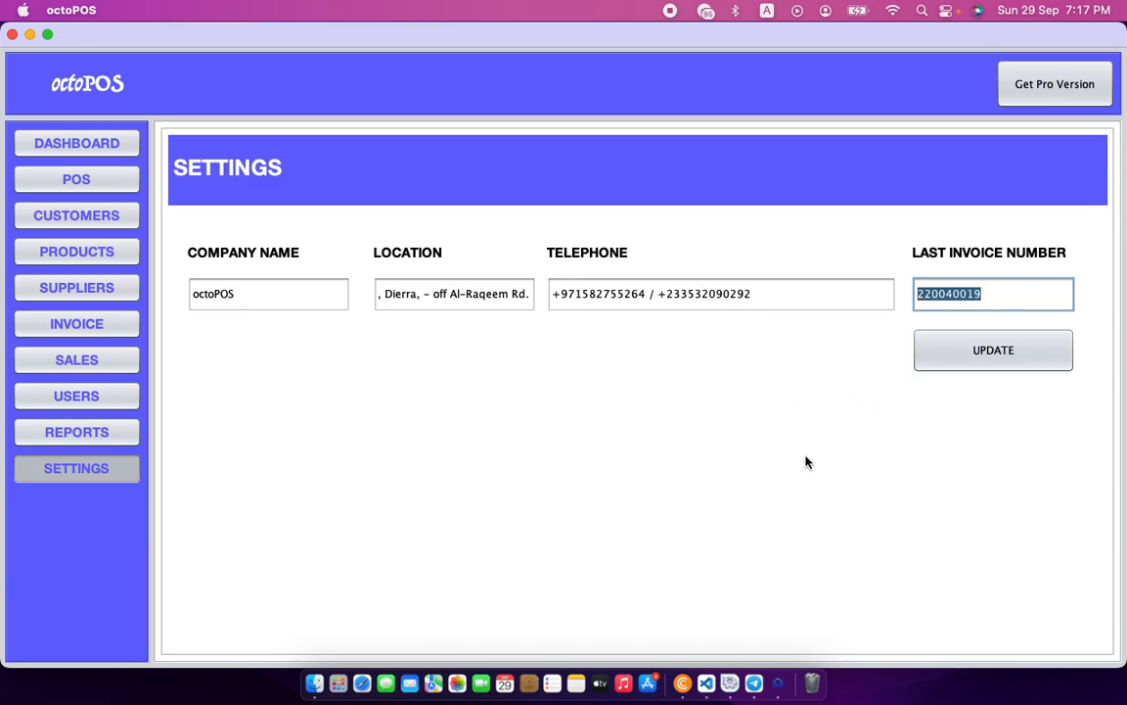
left_click(1014, 300)
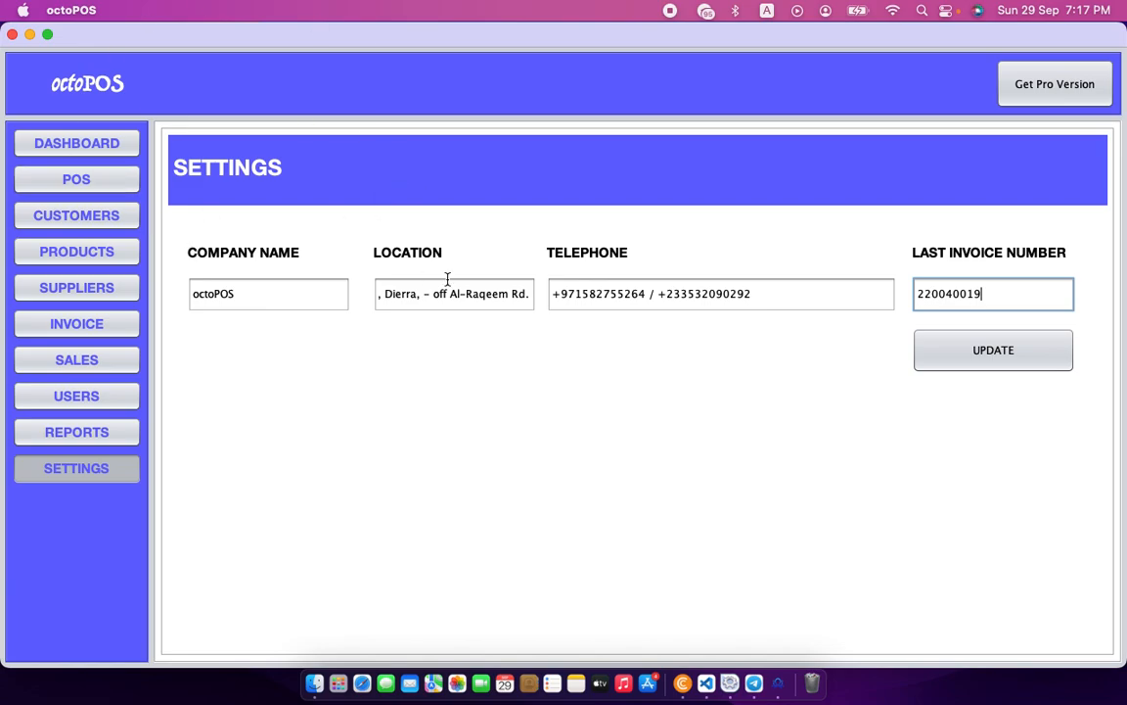
left_click(78, 179)
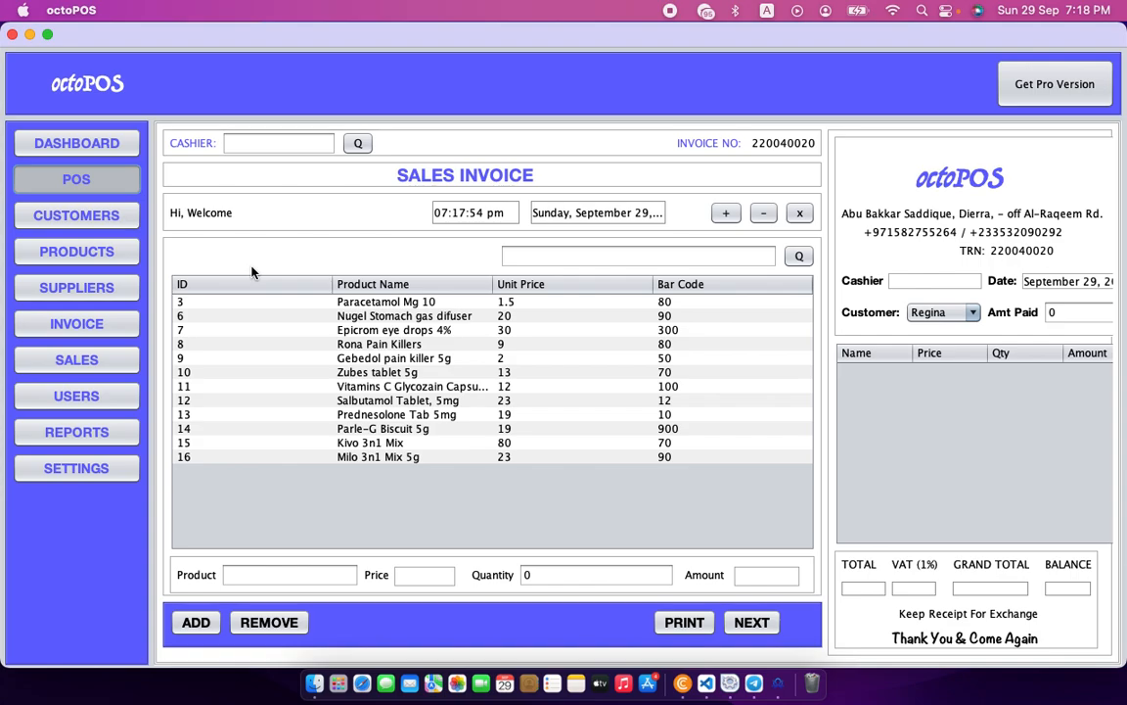
key("super+Tab")
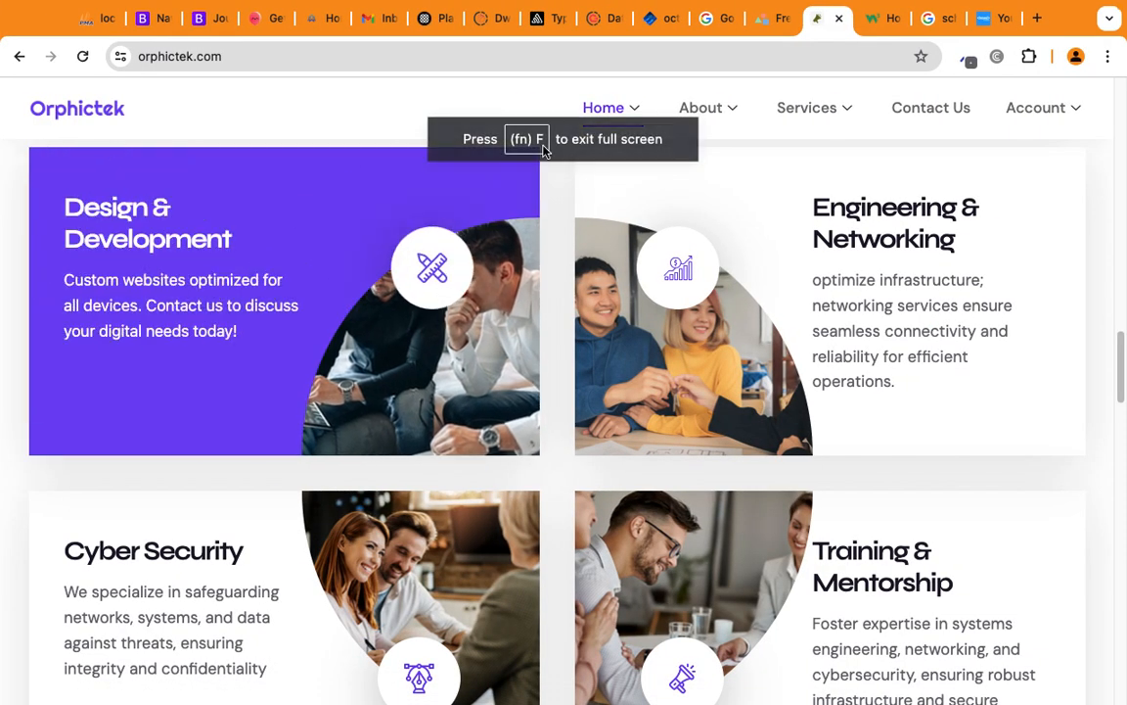
Go to the Orphictek Products page and scroll to the Multi-Purpose Point of Sales listing.
mouse_move(692, 108)
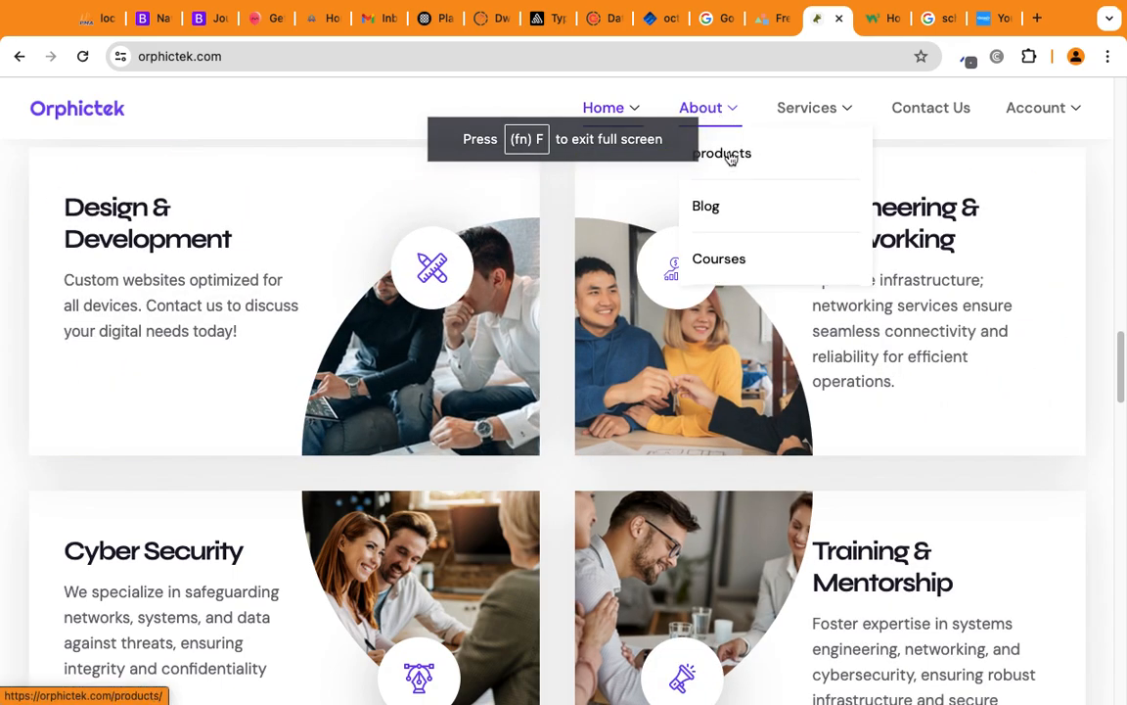
left_click(725, 152)
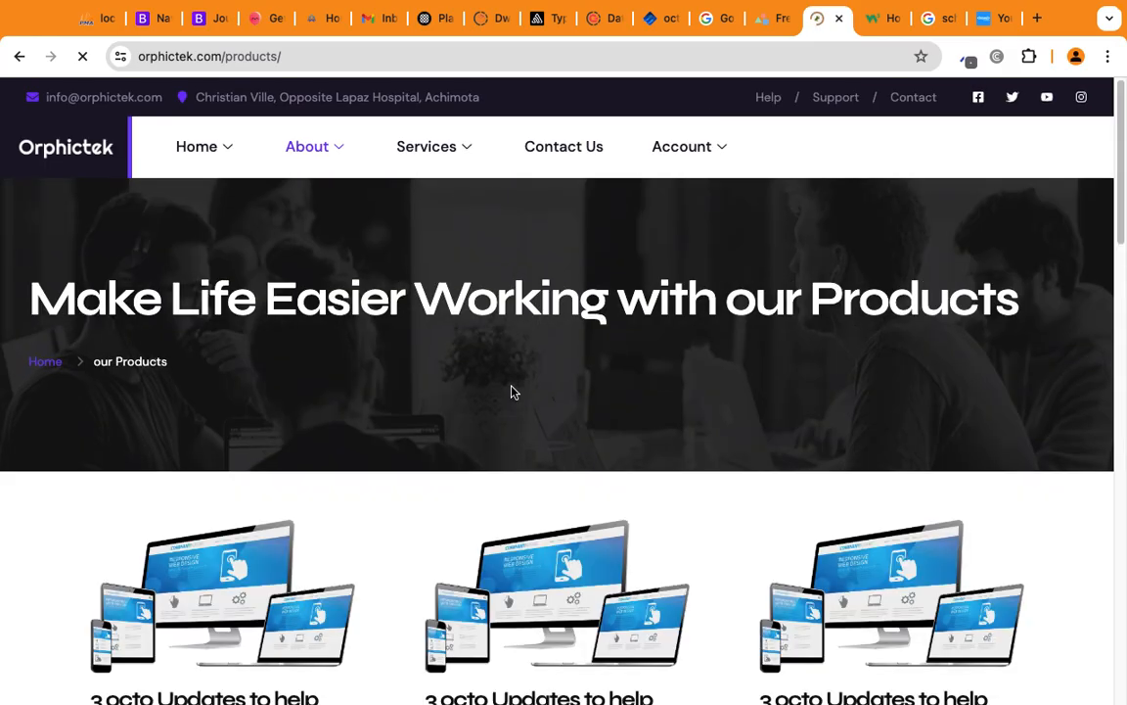
scroll(511, 391, "down", 6)
scroll(516, 391, "down", 10)
scroll(503, 391, "up", 10)
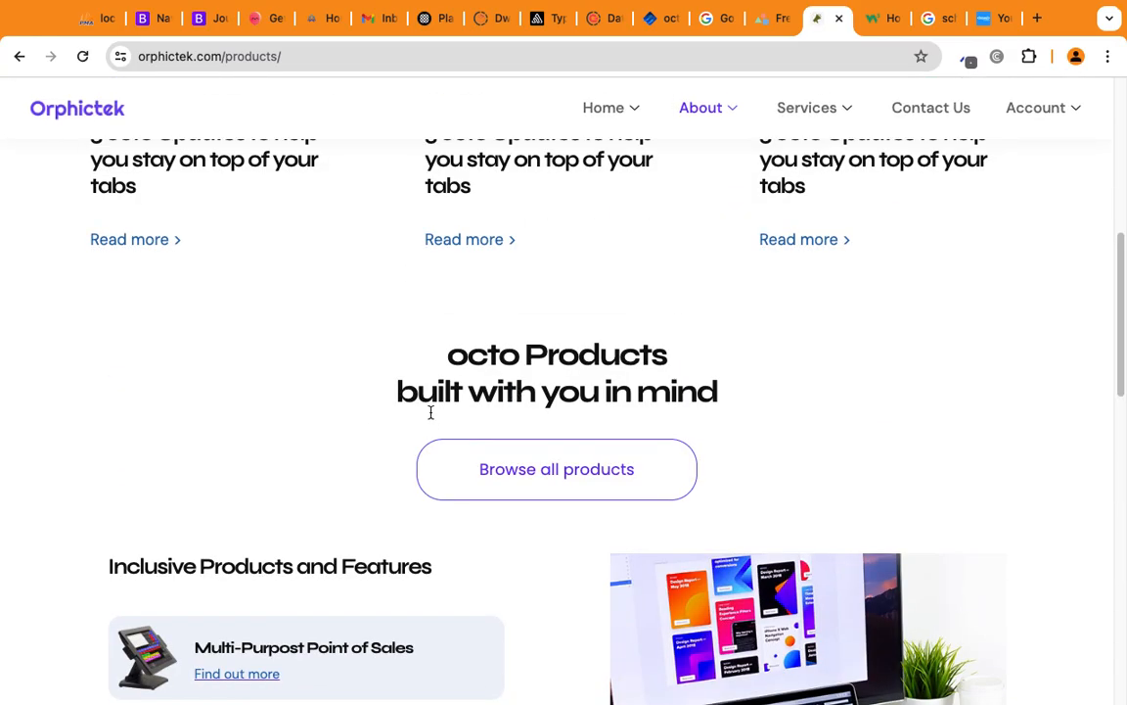
scroll(429, 419, "down", 2)
scroll(282, 511, "down", 4)
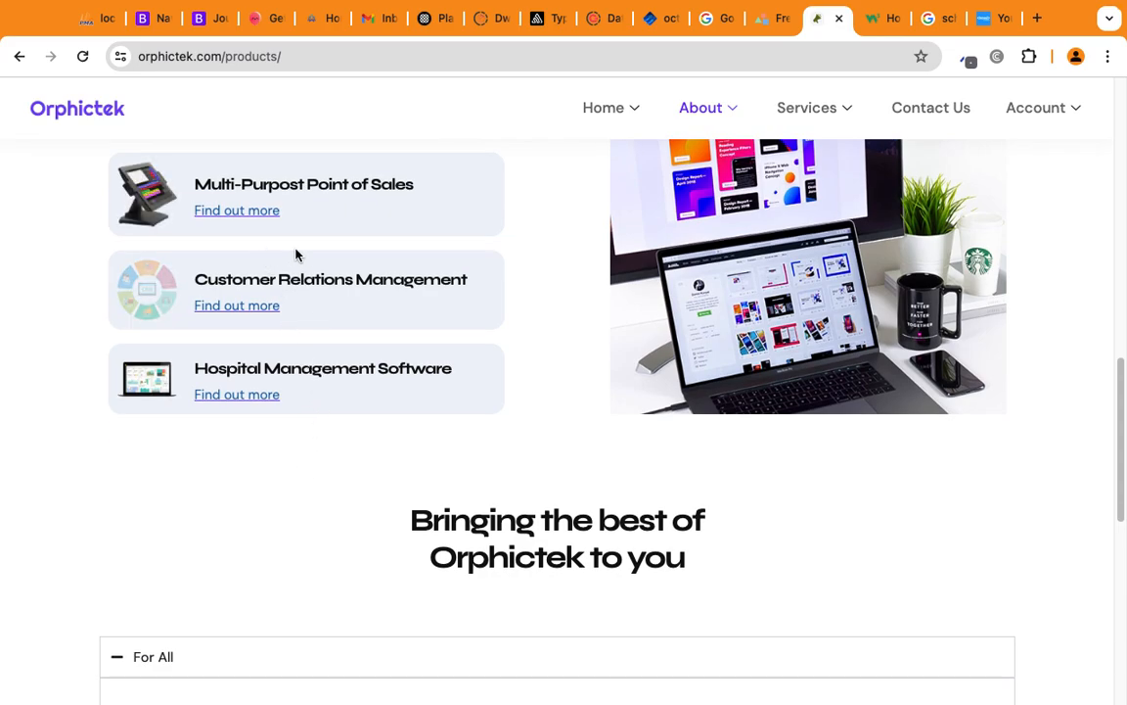
Open the Multi-Purpose Point of Sales product details and highlight its ₵ 2,499.00 sale price.
left_click(245, 213)
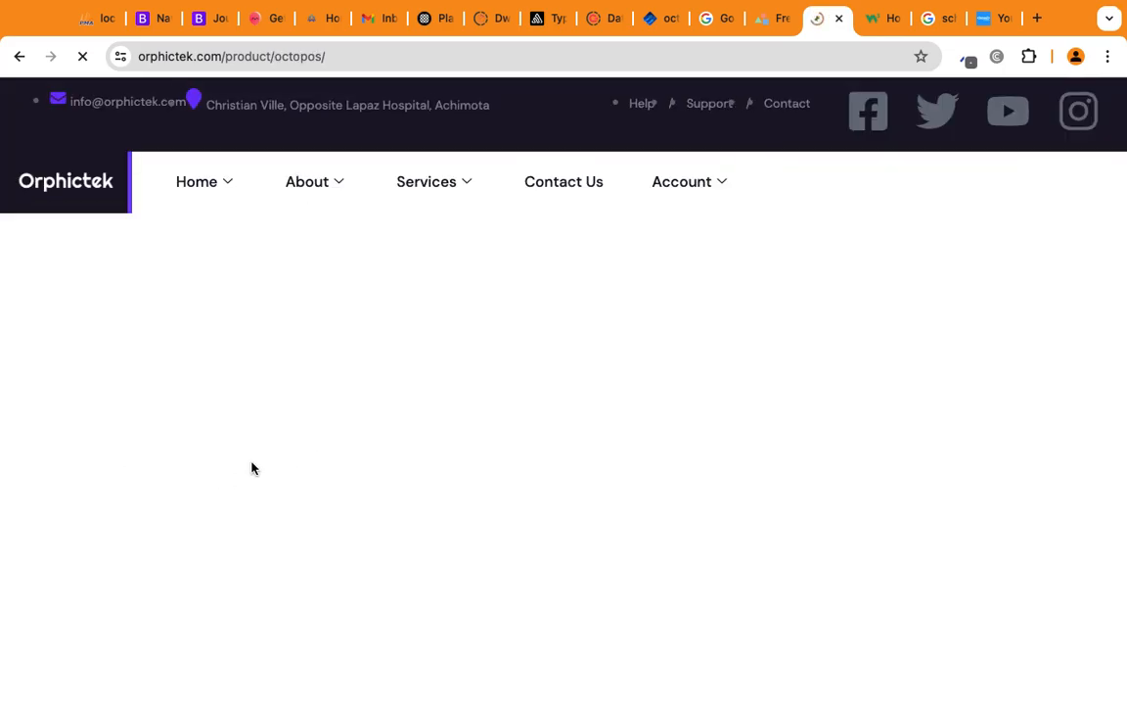
scroll(666, 541, "down", 4)
scroll(667, 548, "up", 4)
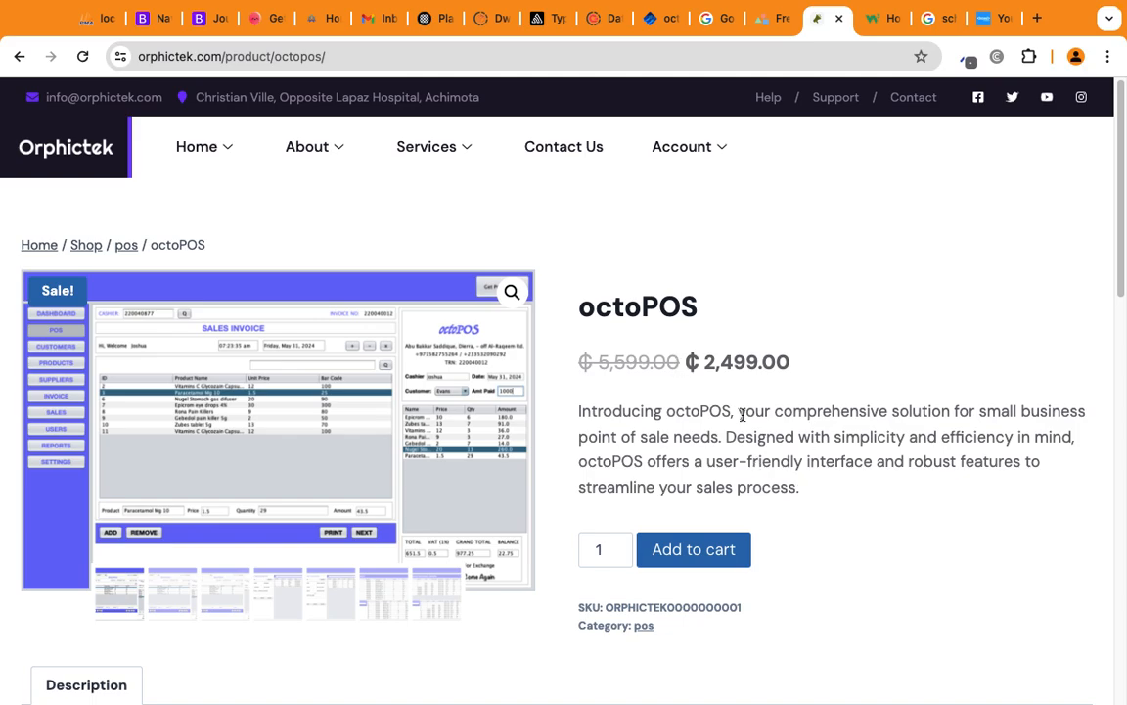
left_click_drag(746, 361, 617, 326)
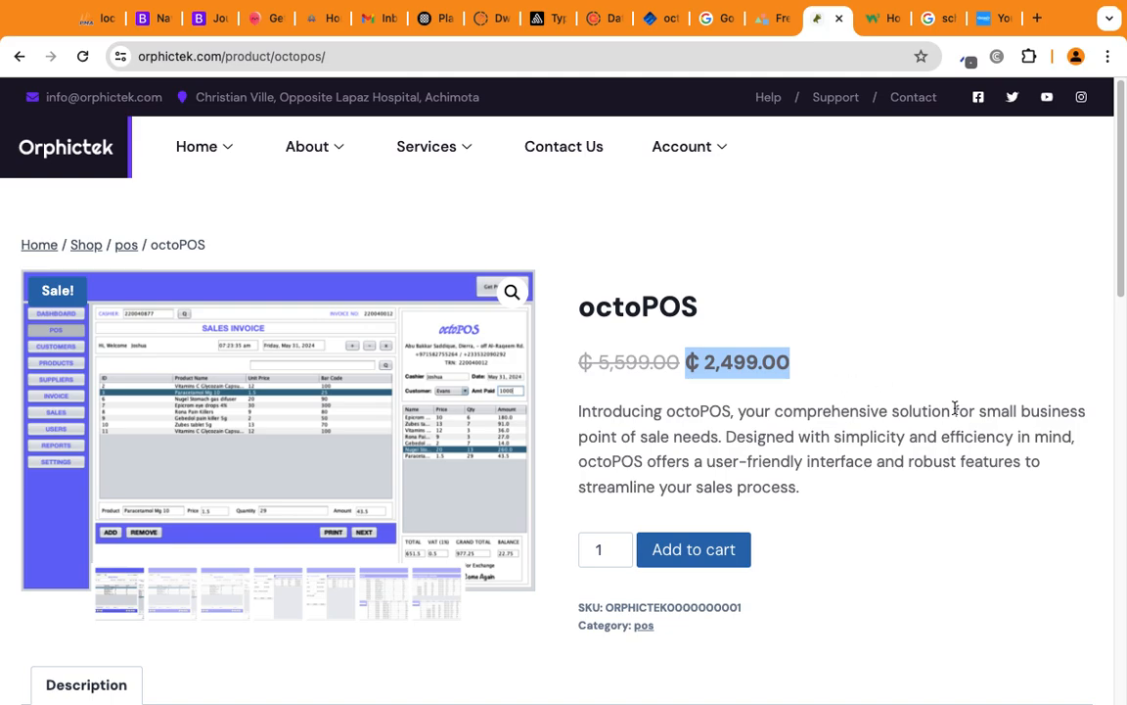
left_click(820, 385)
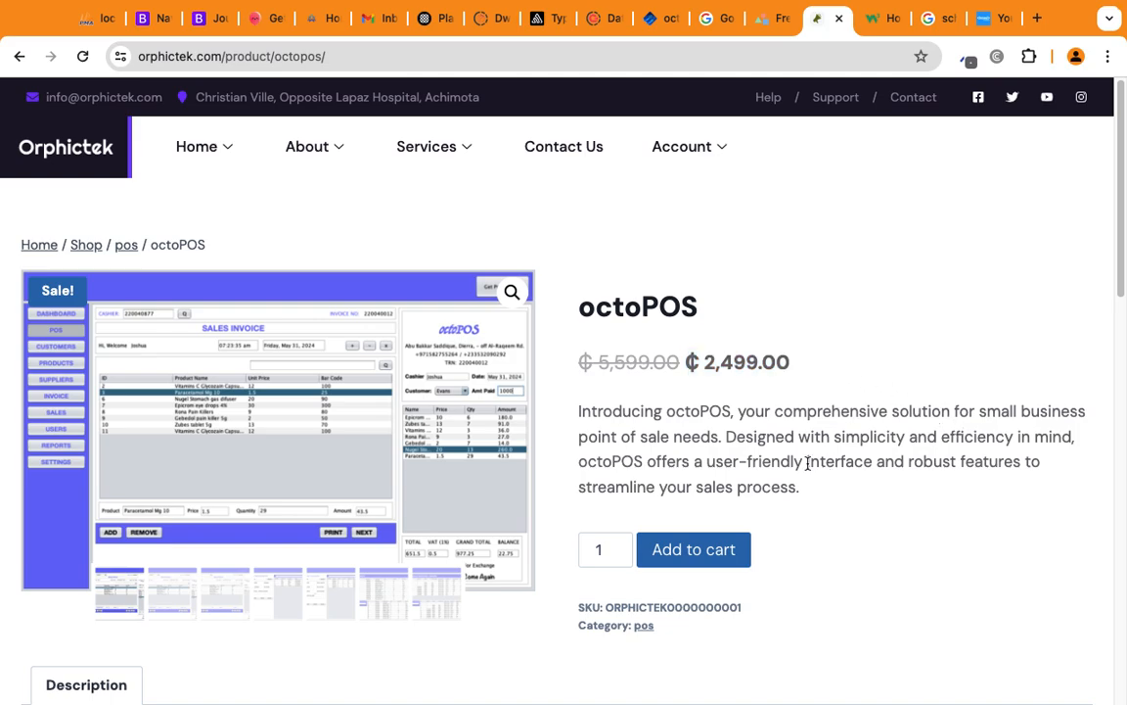